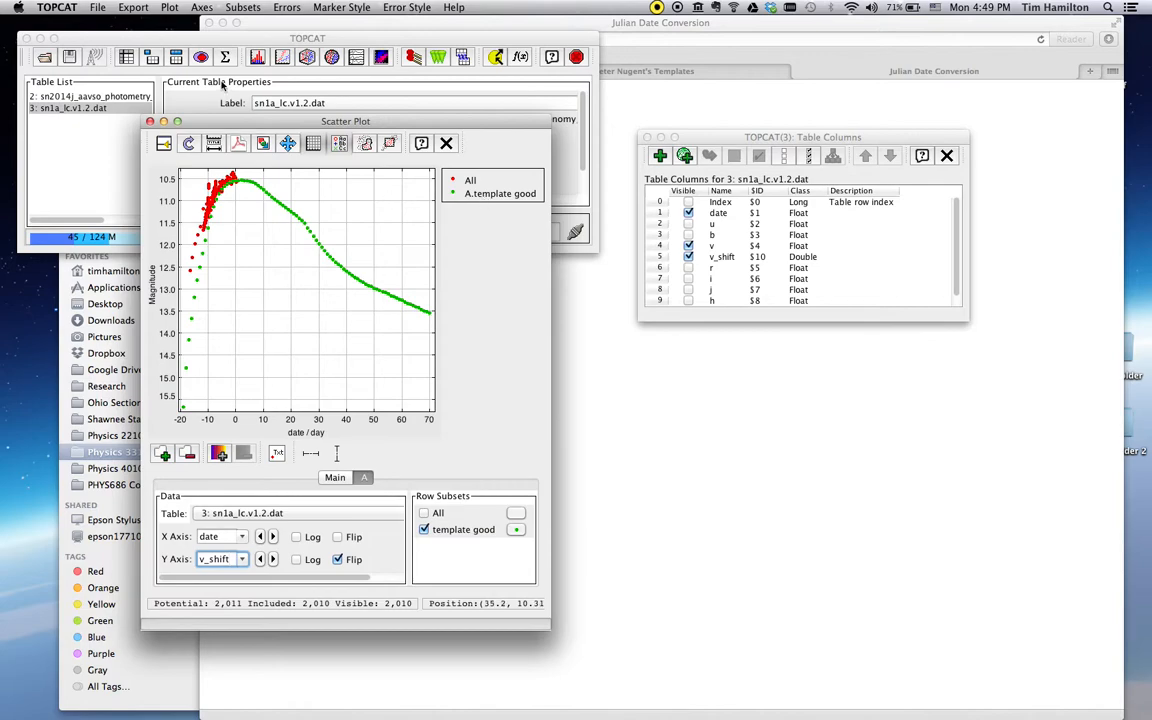
Hide the plot legend and zoom out to dates -250 to 250, magnitudes -4 to 26
click(170, 8)
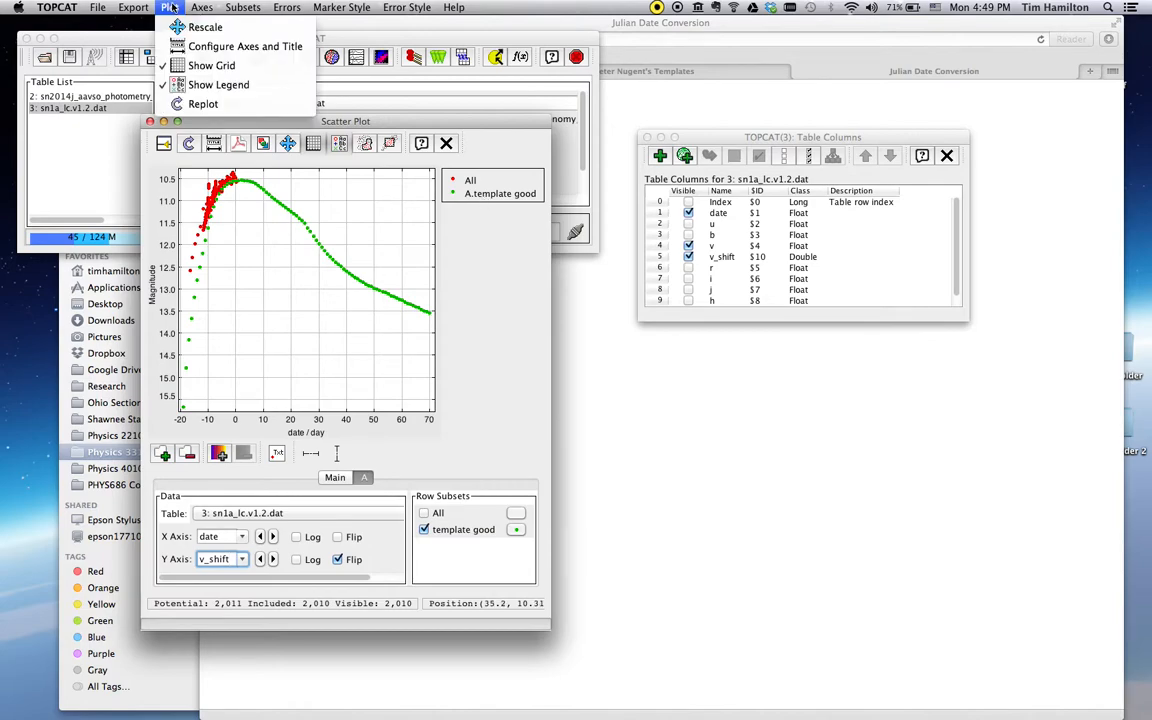
click(193, 89)
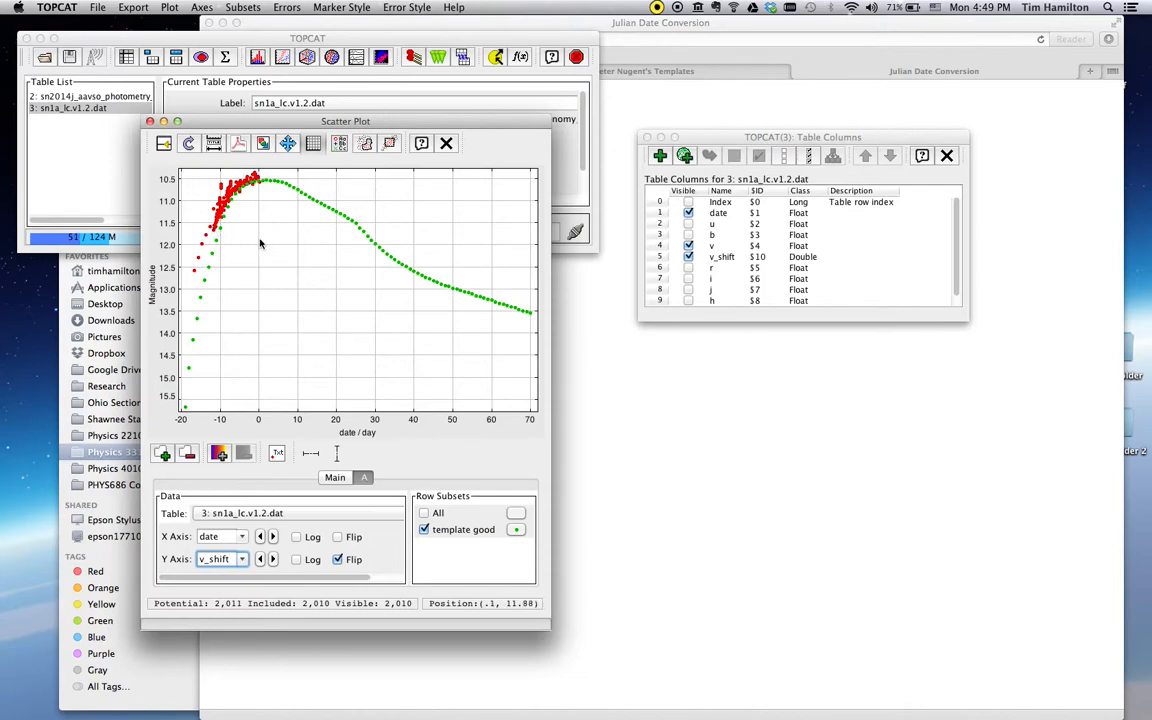
drag(268, 237, 215, 186)
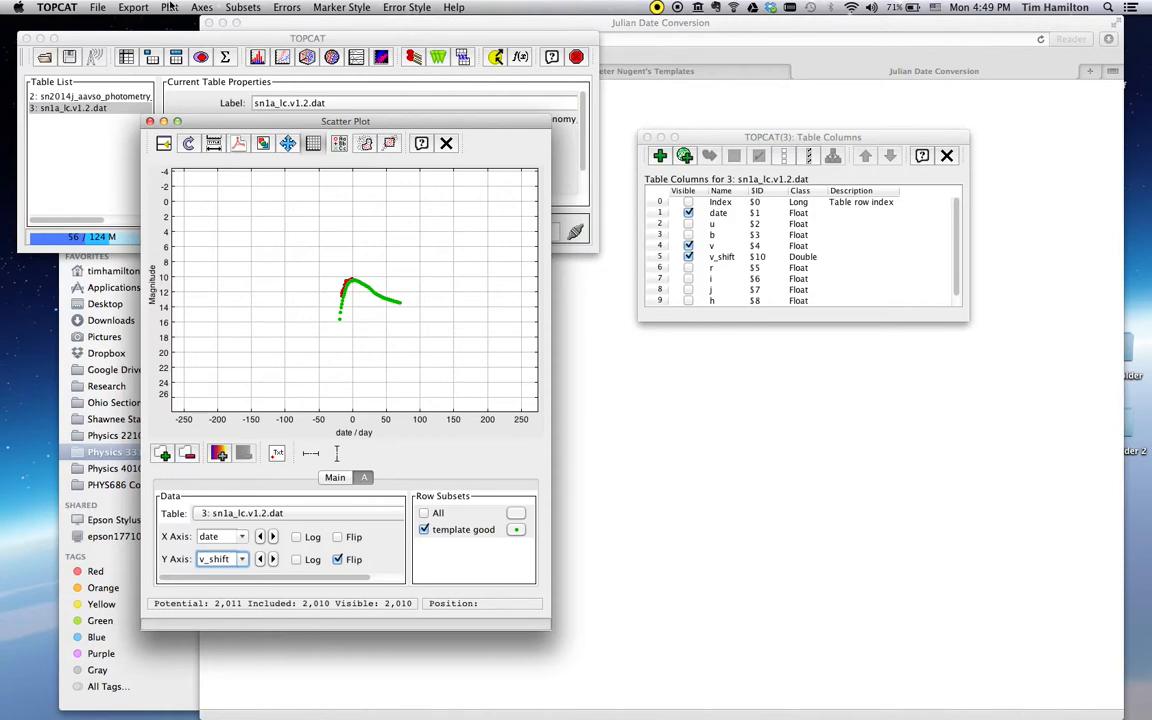
Open Configure Axes and Title and box-zoom the plot onto the light-curve peak
click(169, 7)
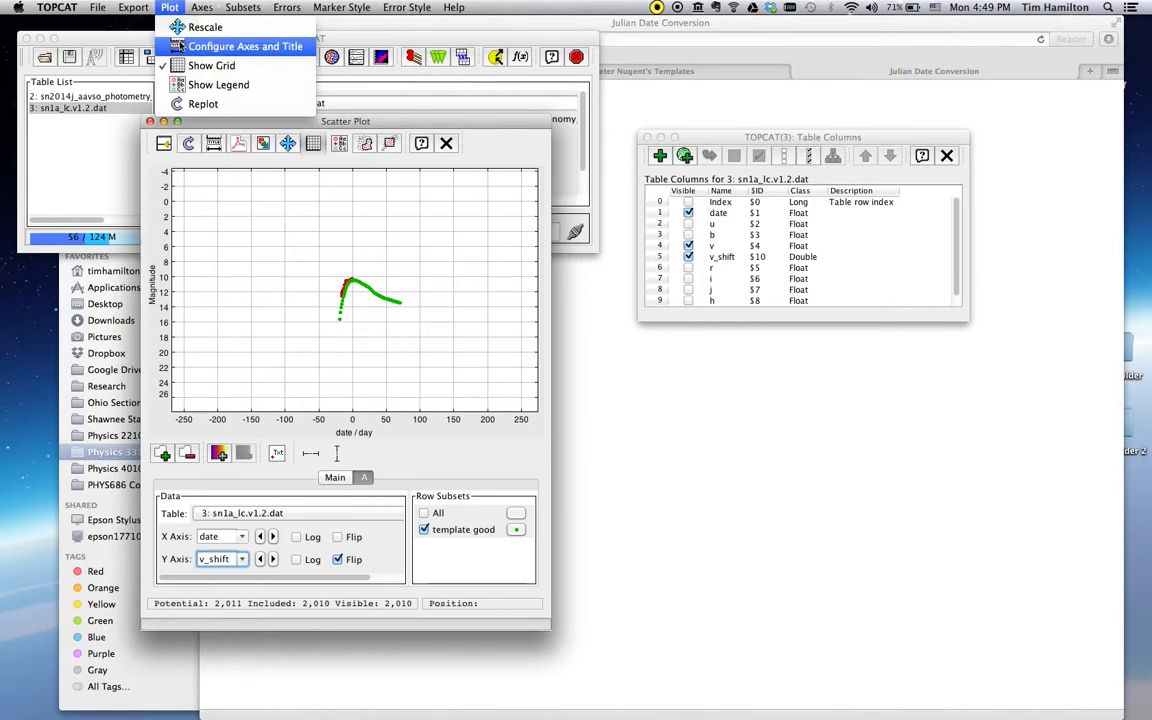
click(240, 46)
drag(160, 340, 805, 384)
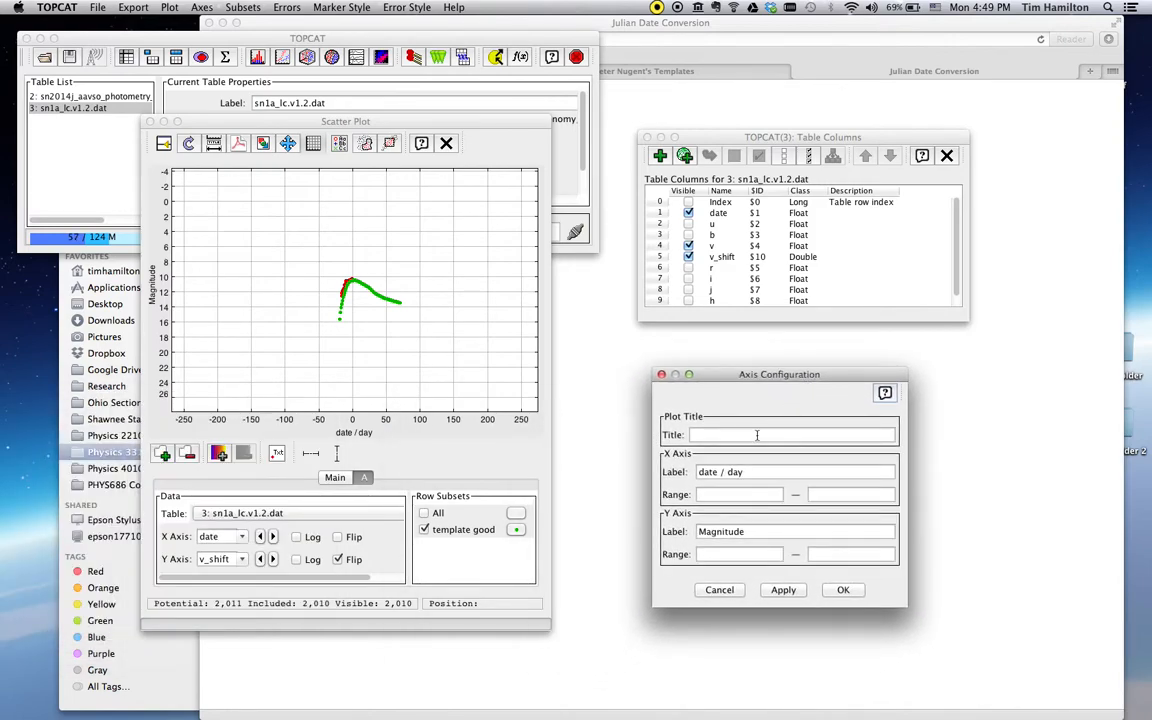
click(716, 494)
click(373, 309)
drag(324, 272, 389, 332)
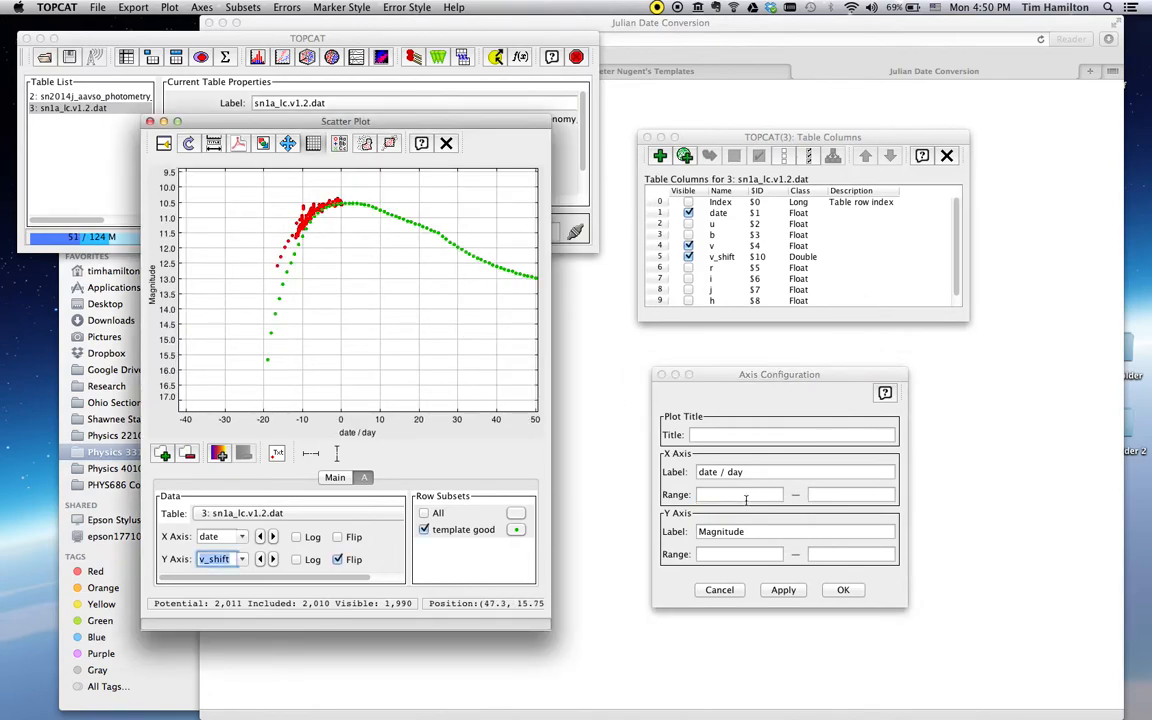
Set the X range to -15 to 10 and Y range to 10 to 12, then apply
click(745, 497)
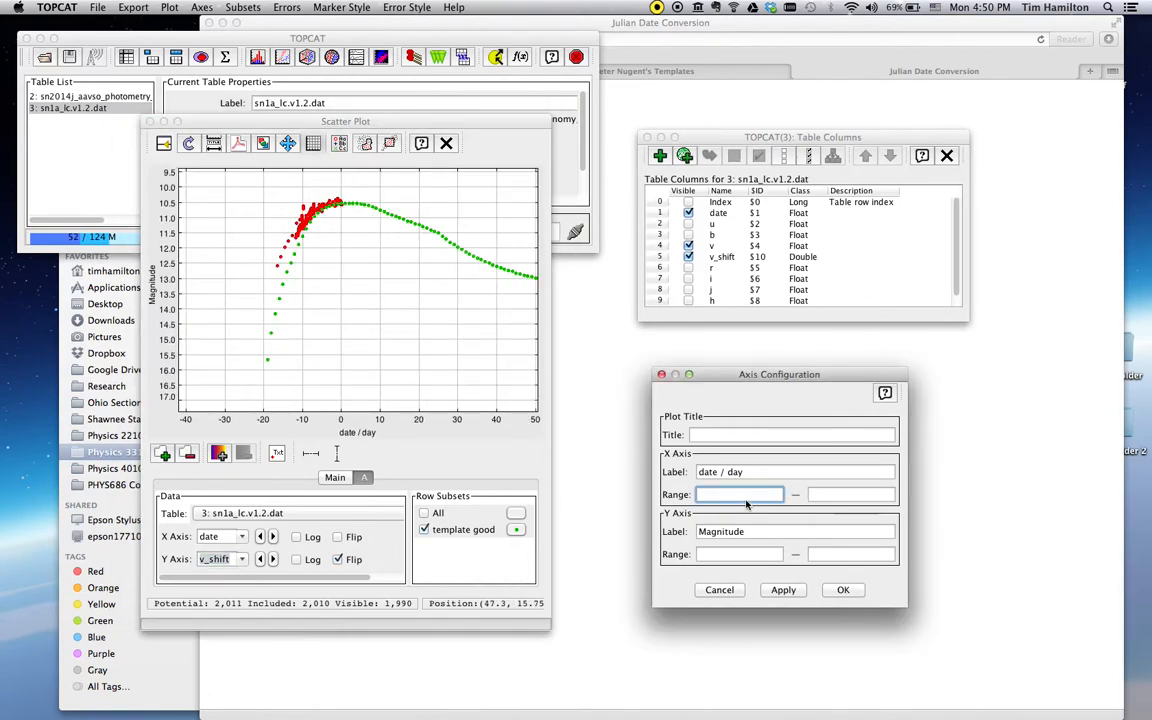
key(Tab)
text(10)
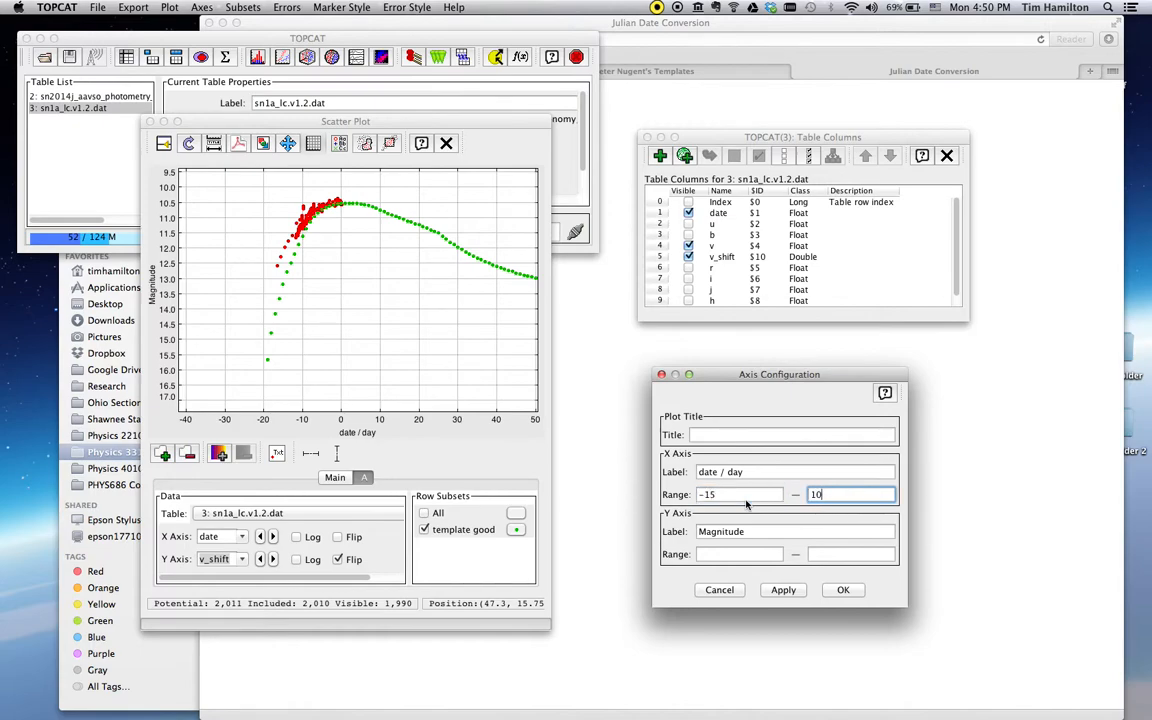
click(729, 555)
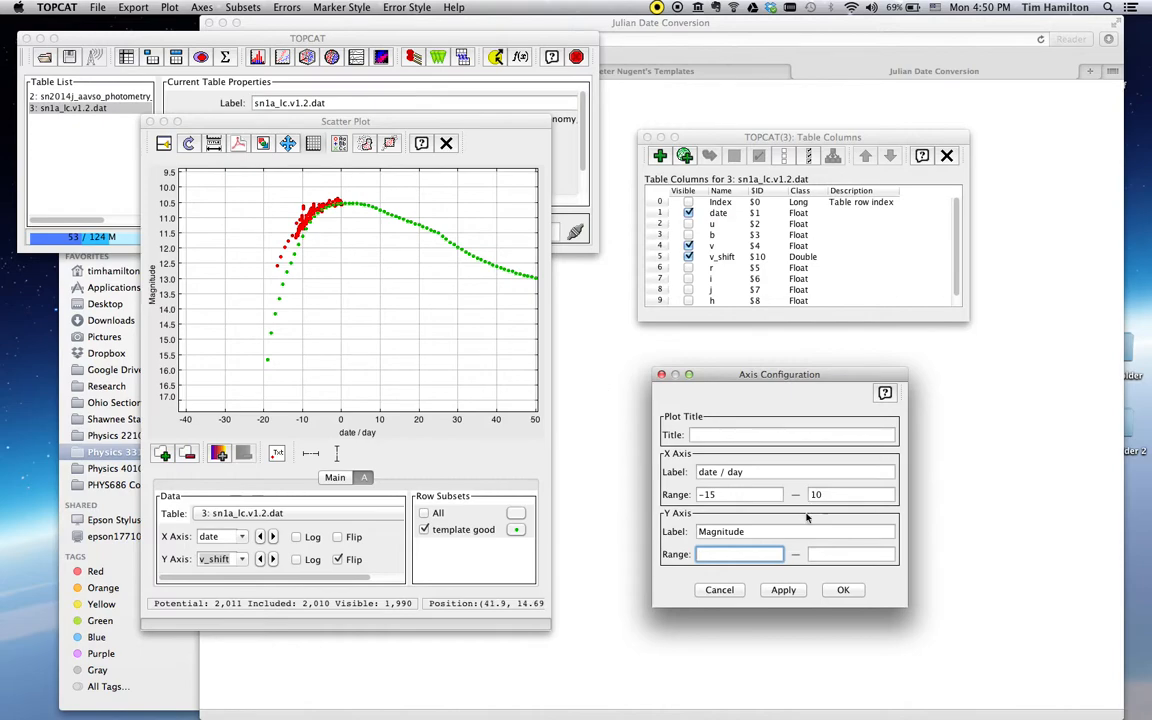
key(Tab)
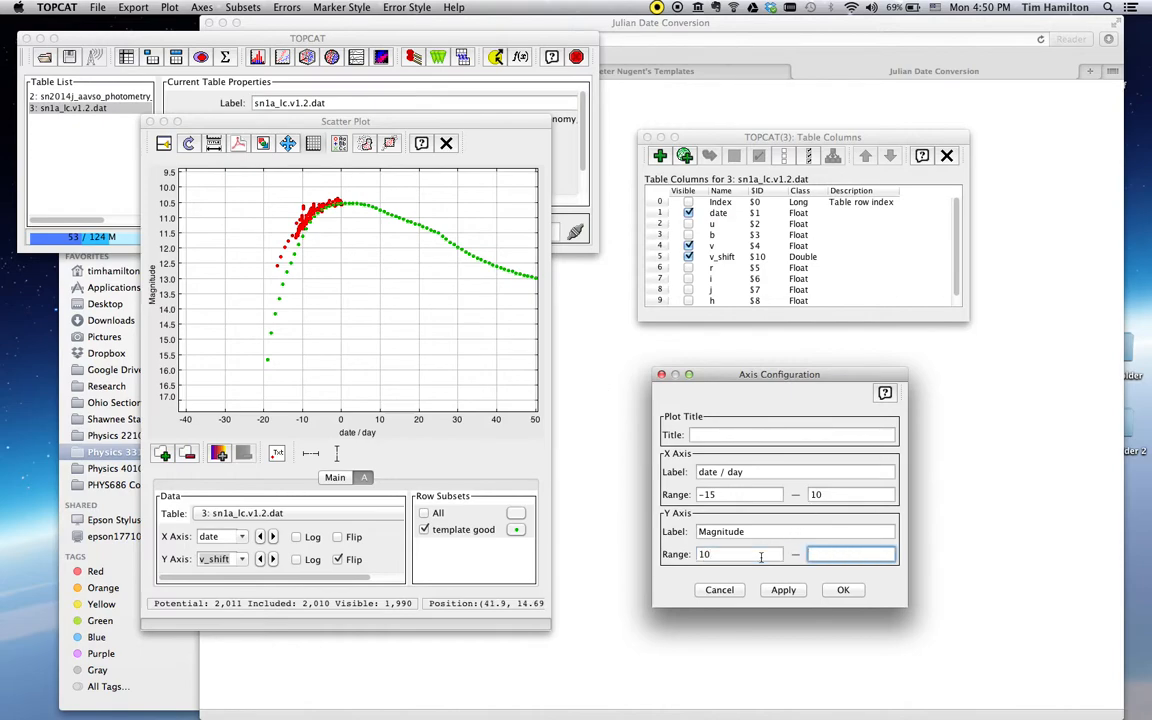
text(12)
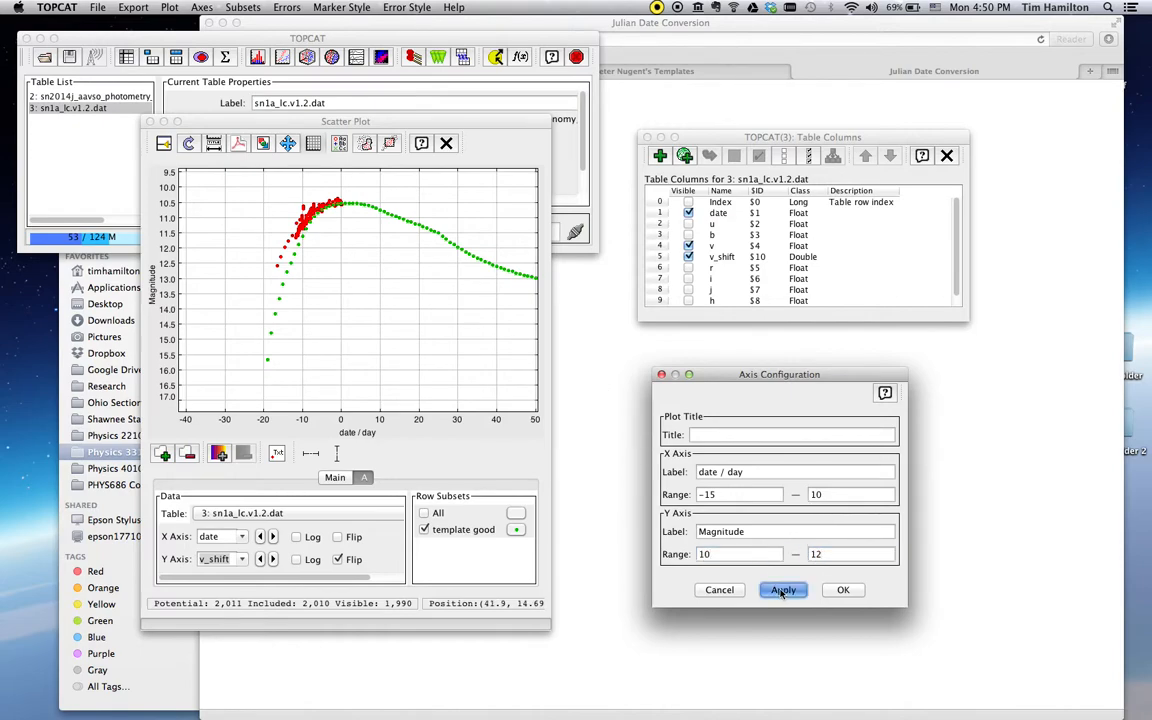
click(783, 590)
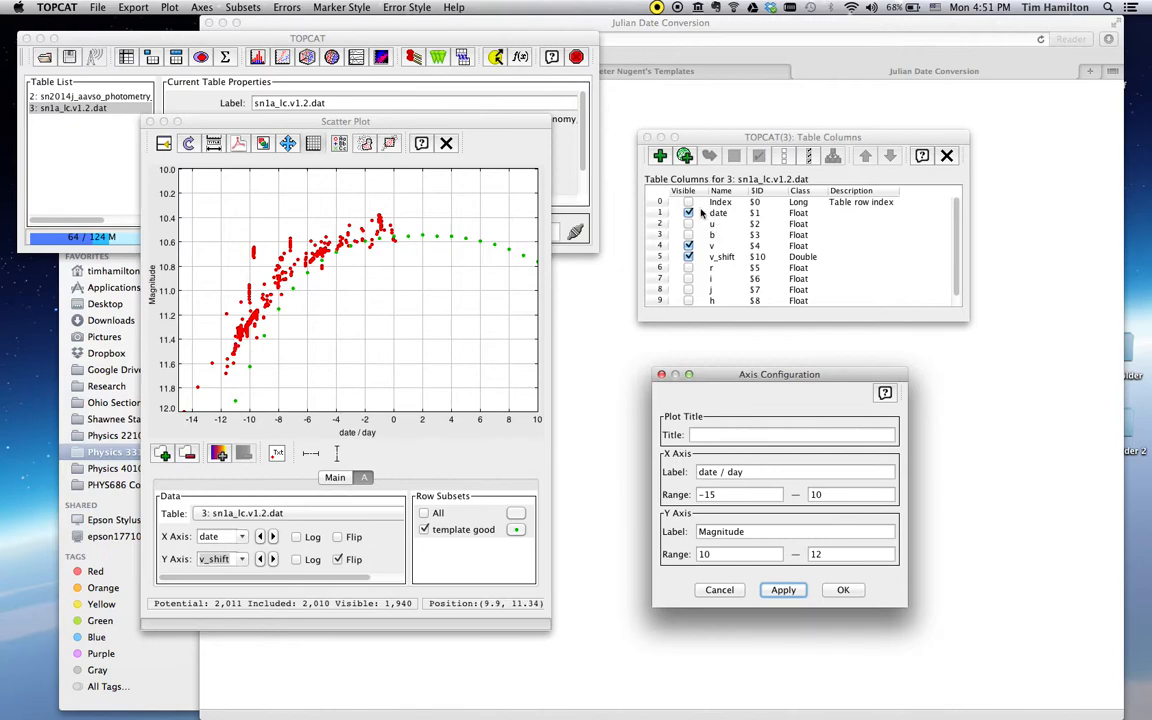
click(672, 133)
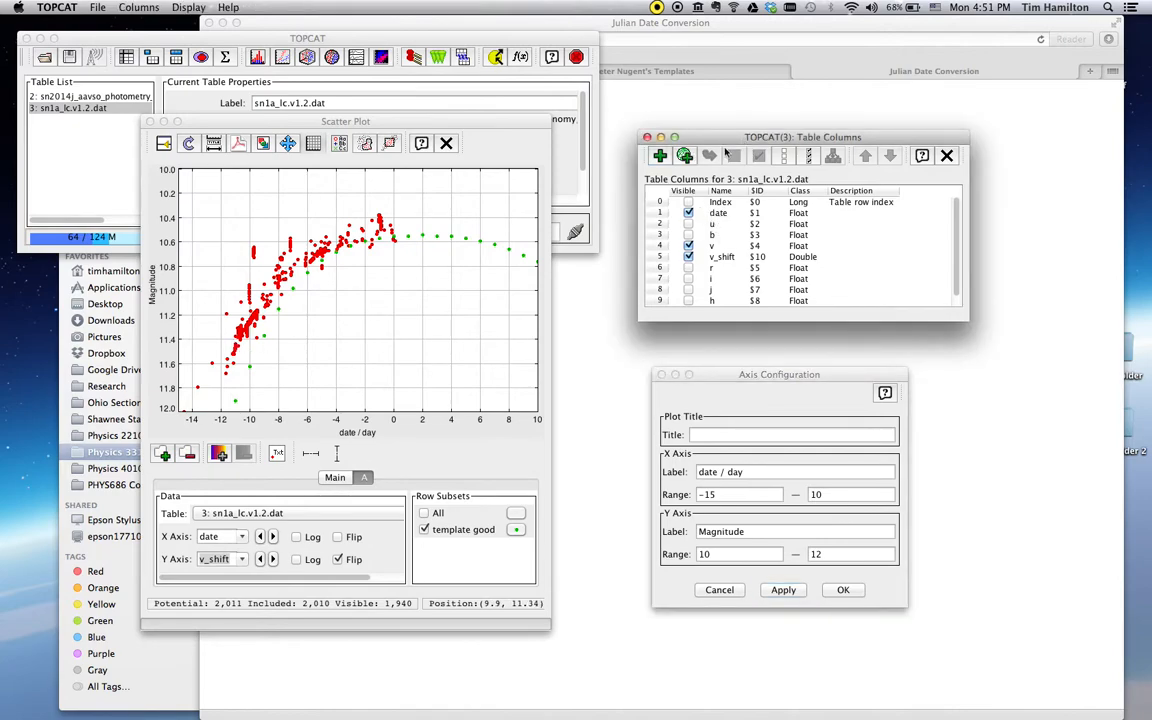
Add a column named date_shift with expression date-2 and units day
click(660, 155)
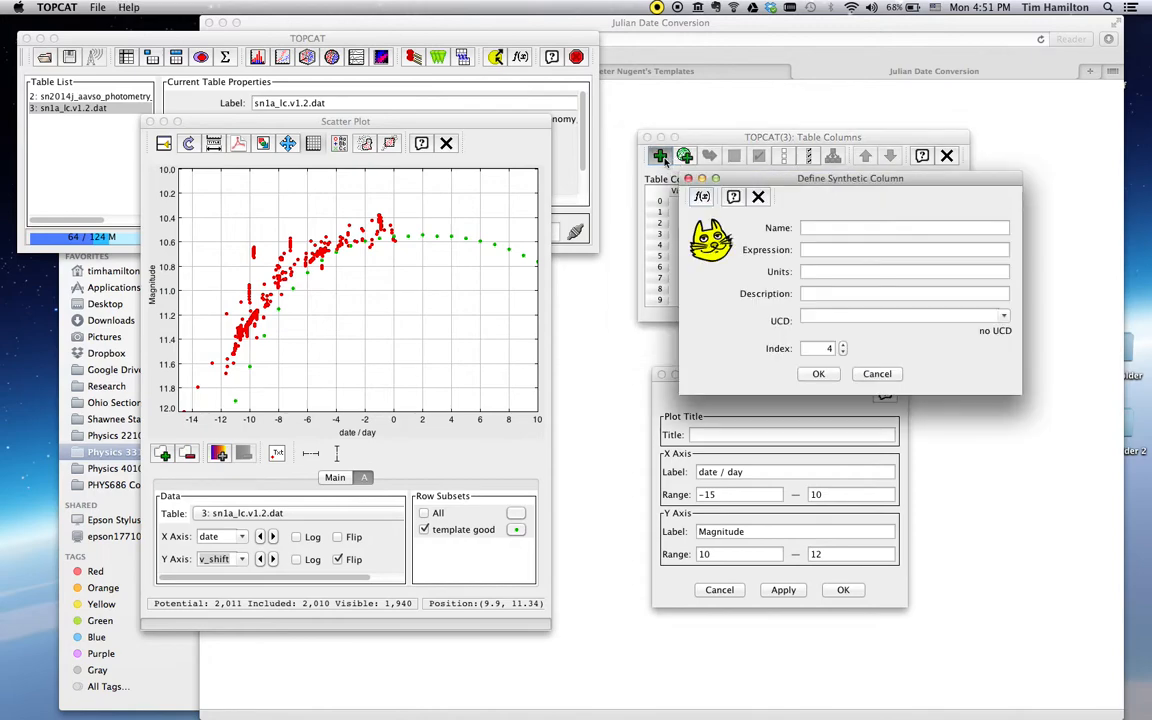
drag(832, 178, 794, 325)
click(794, 372)
text(date_shift)
key(Tab)
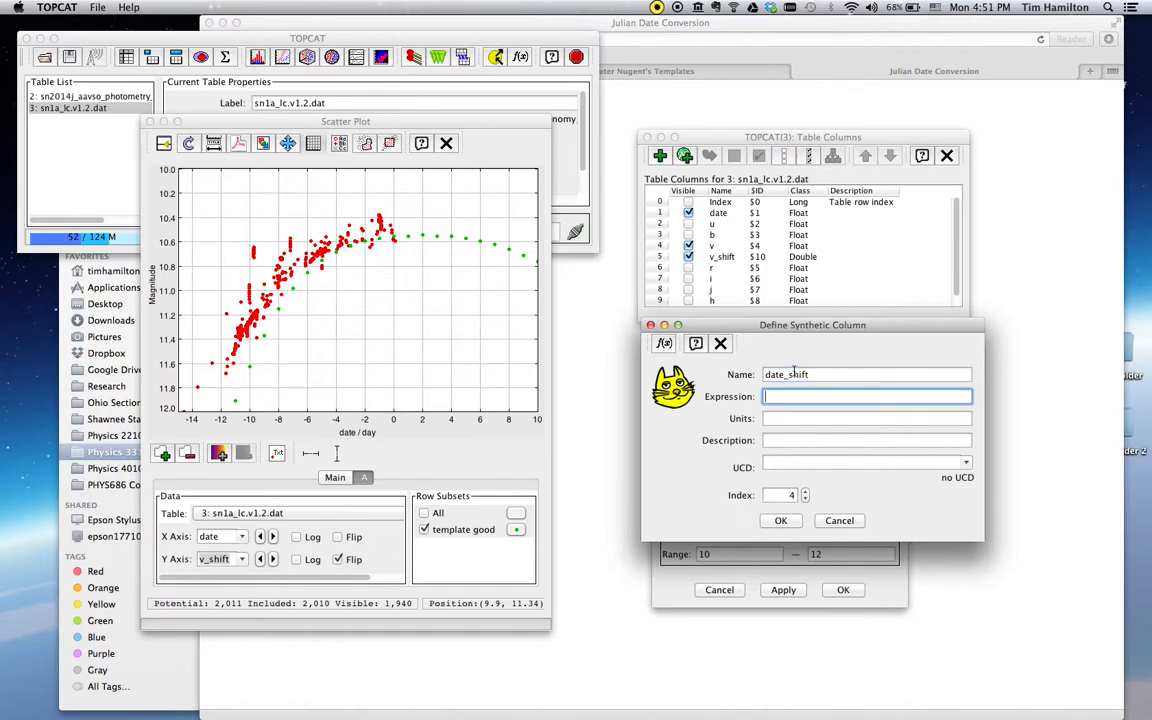
text(date)
click(785, 419)
text(day)
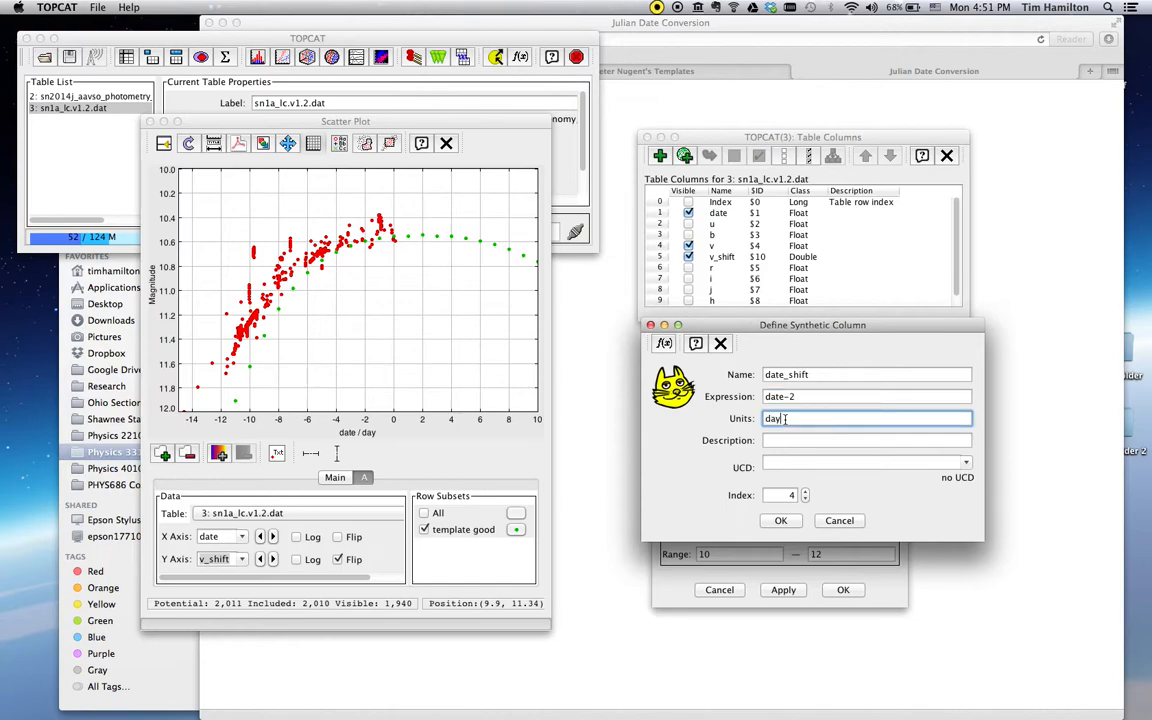
click(781, 520)
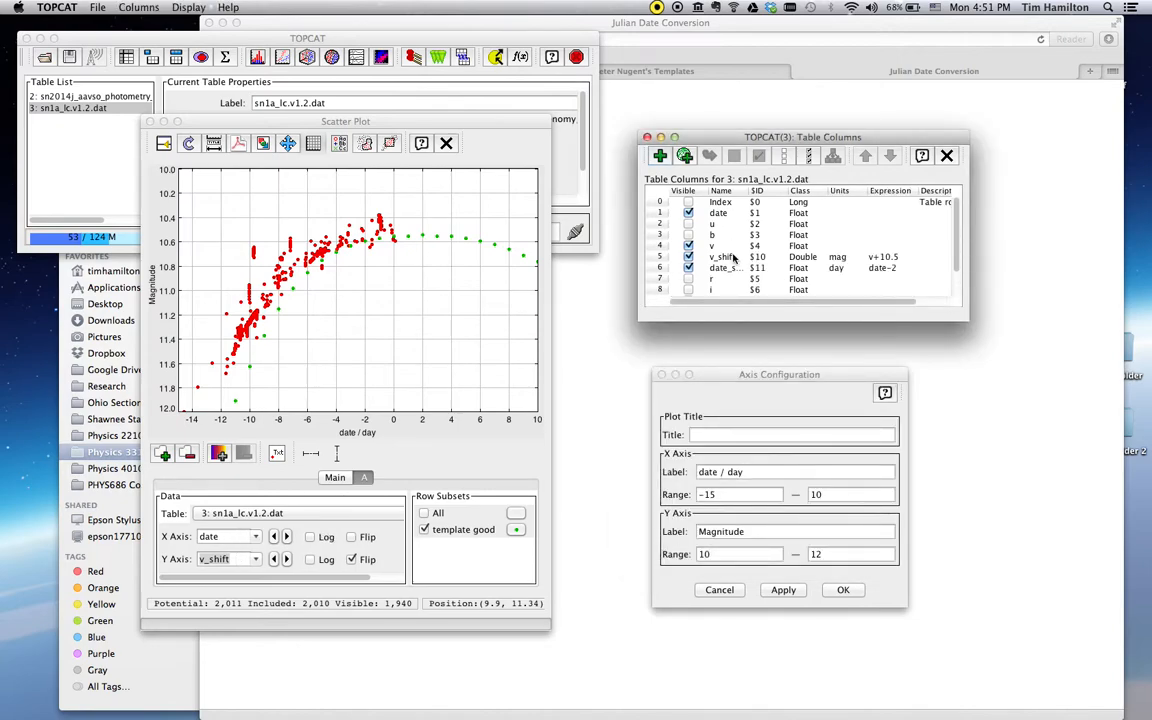
Plot date_shift on the x axis and close the axis settings without changes
click(372, 477)
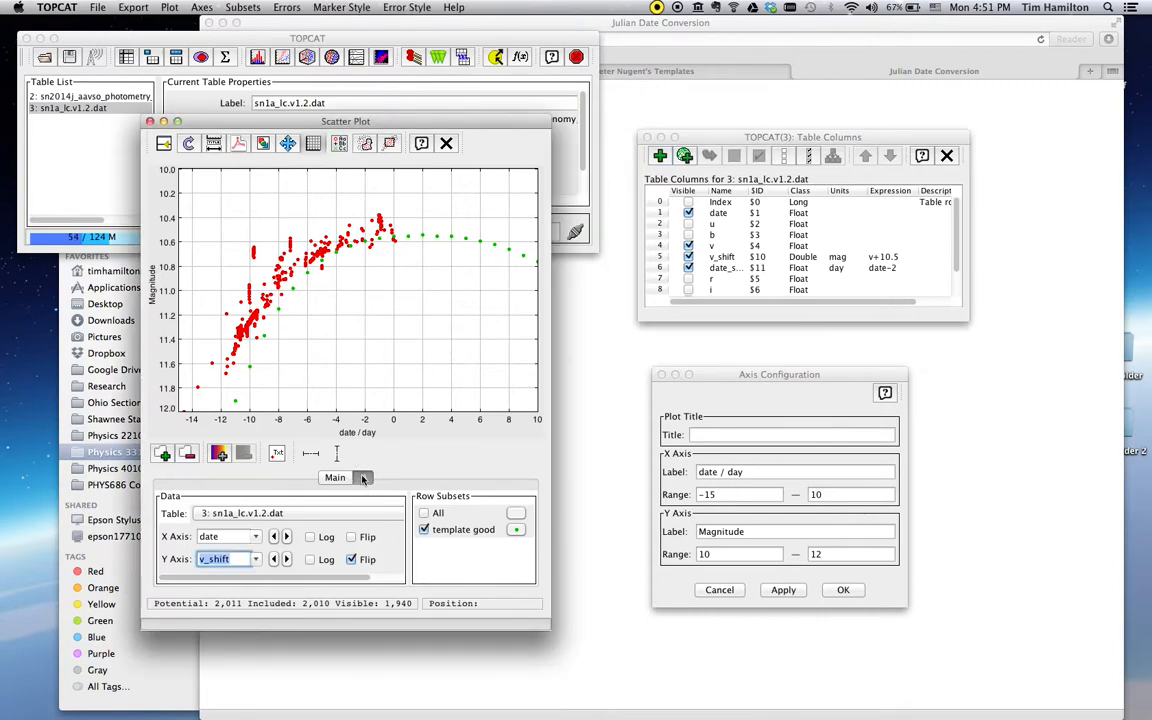
click(258, 537)
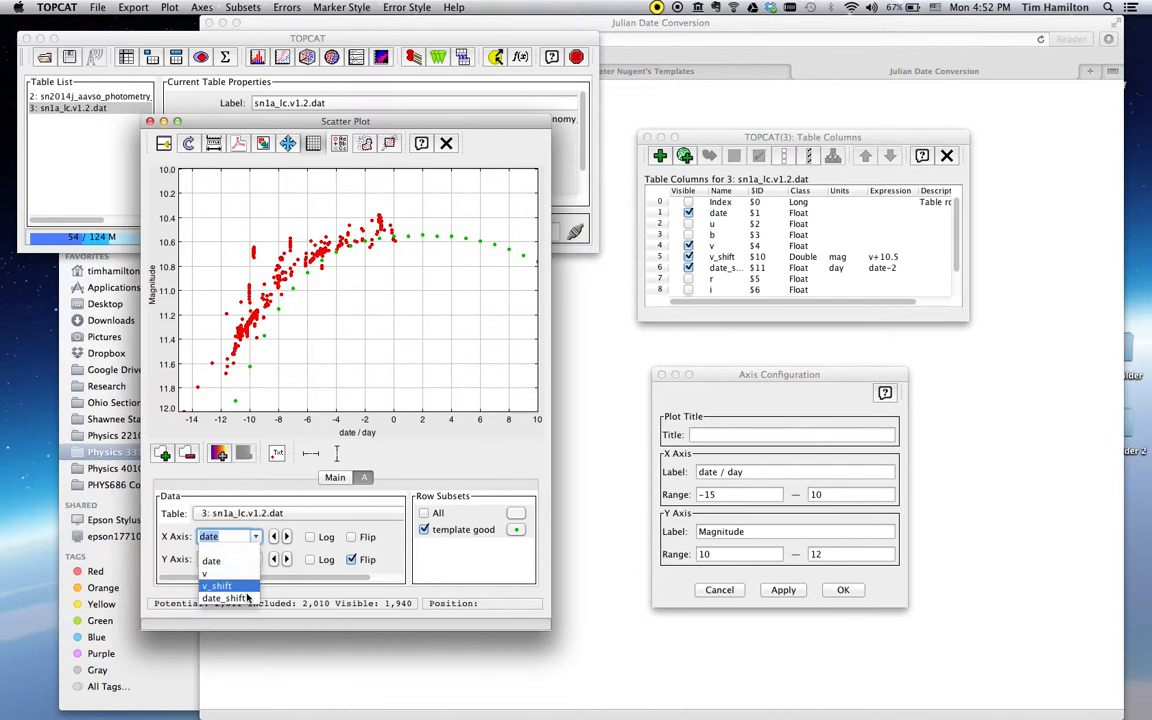
click(247, 598)
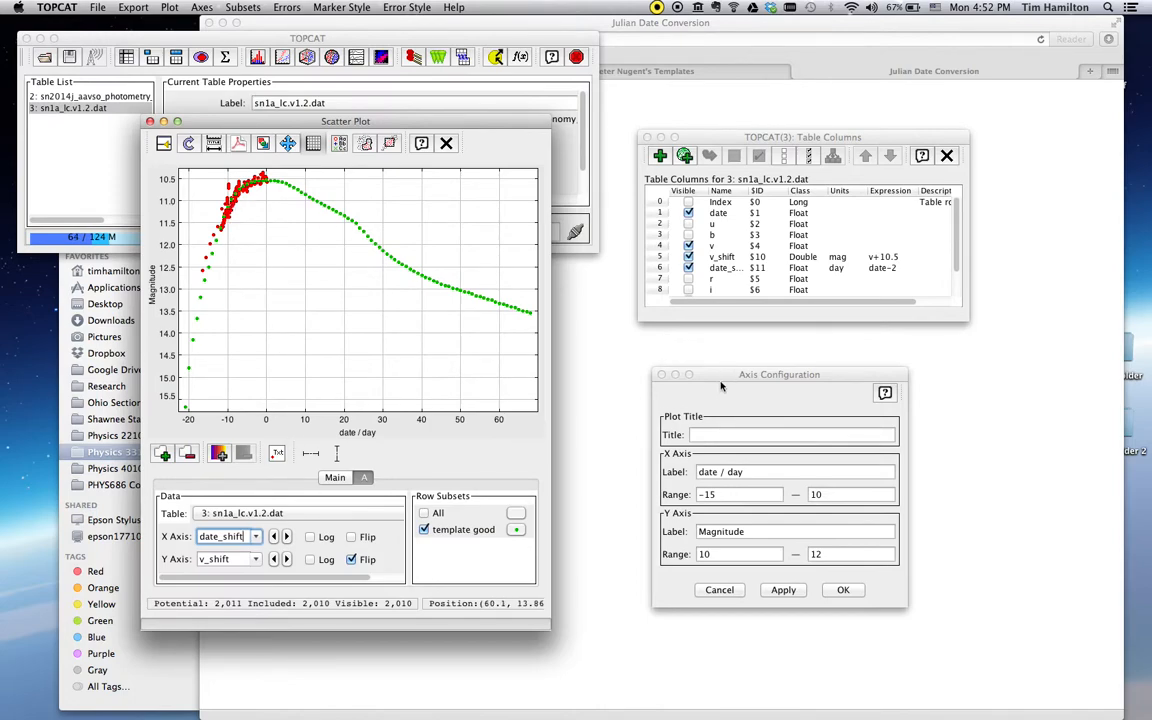
click(722, 377)
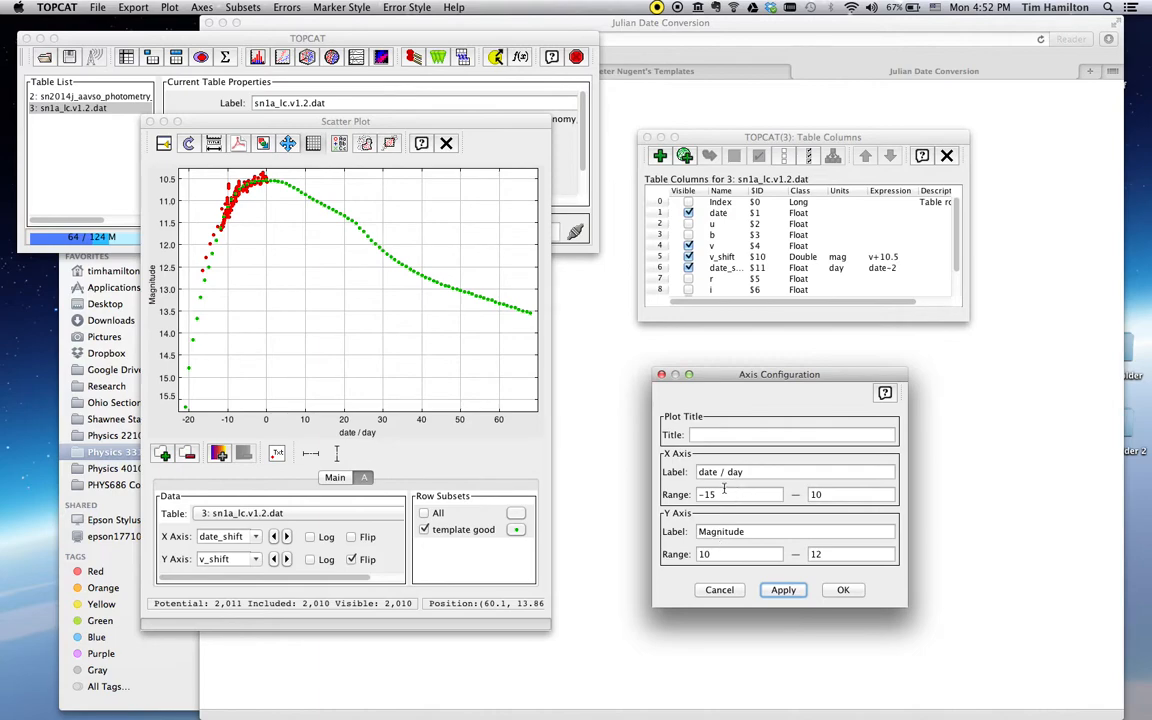
click(719, 590)
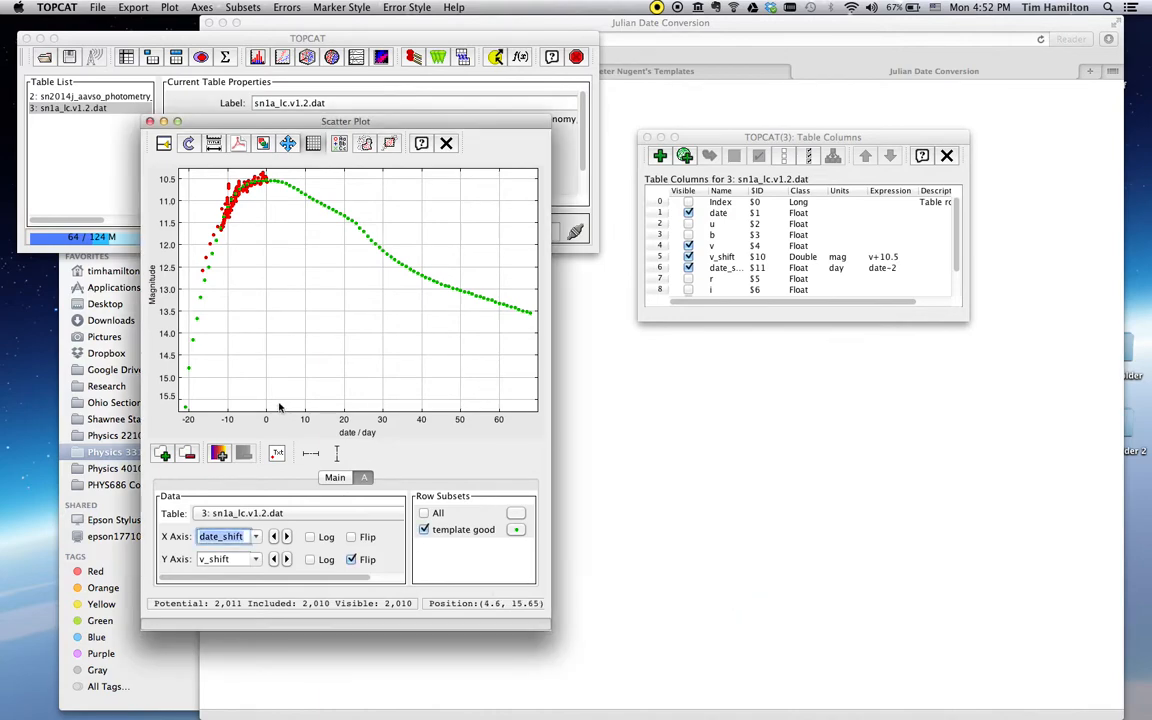
click(170, 7)
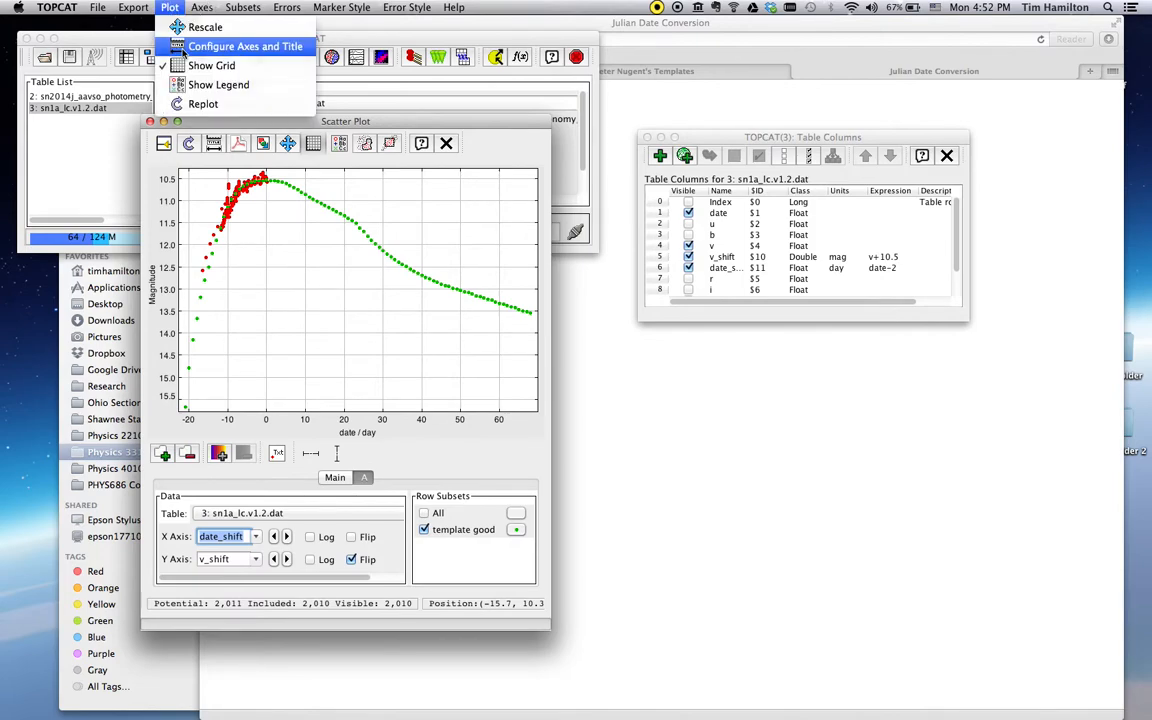
Apply X range -15 to 10 days and Y range 10 to 12 magnitudes
click(172, 48)
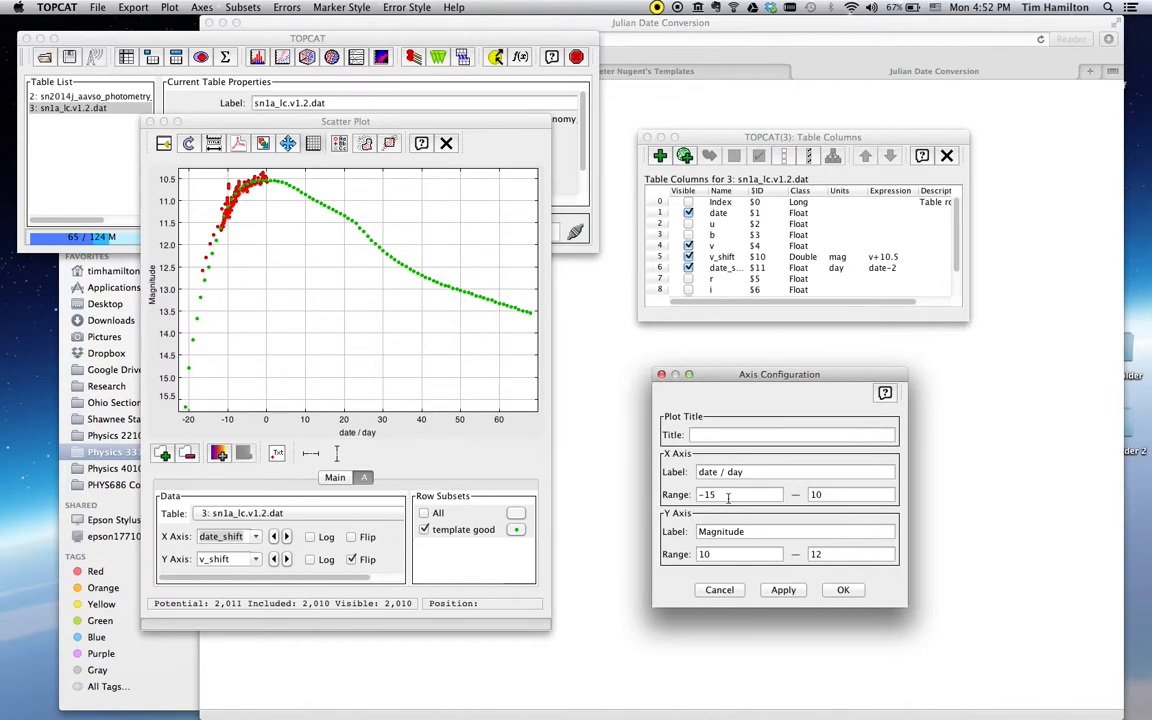
click(783, 591)
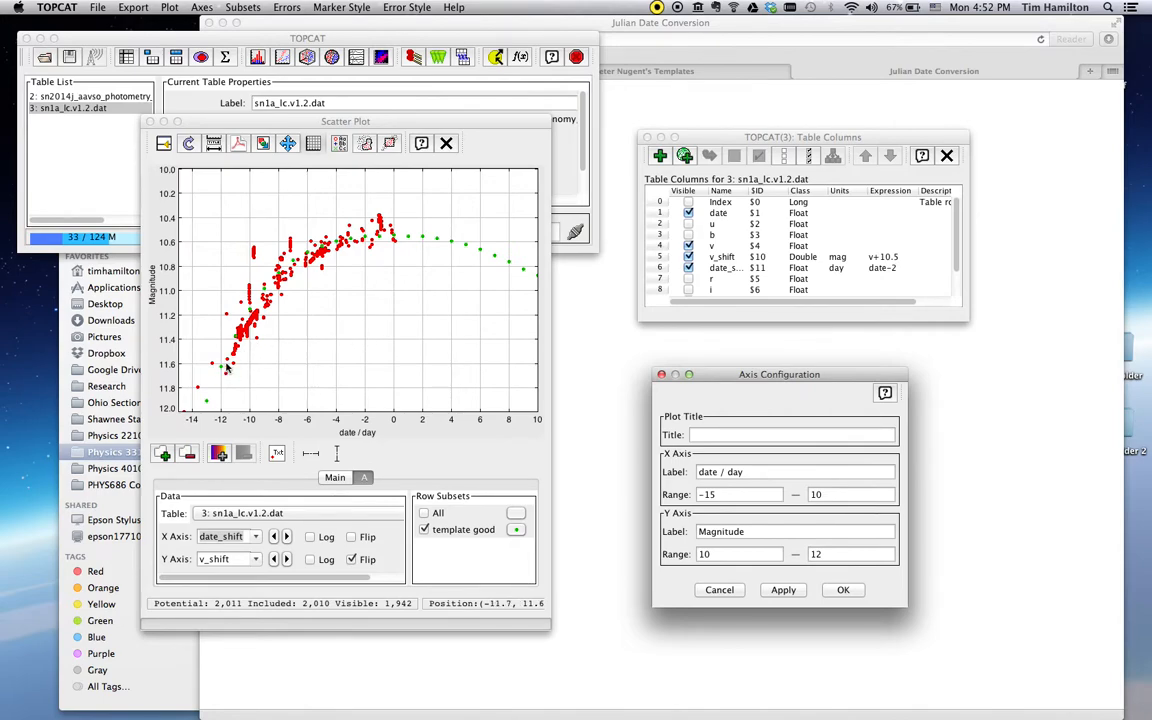
click(884, 271)
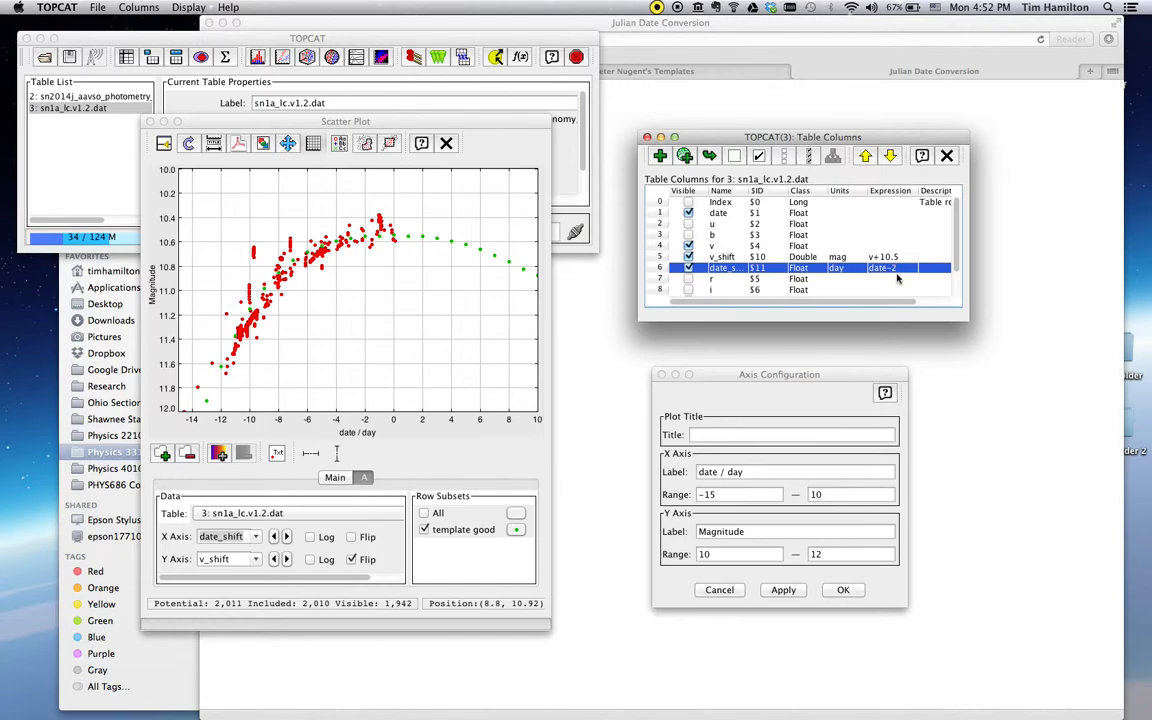
Change the date_shift expression from date-2 to date-1.5
double_click(891, 268)
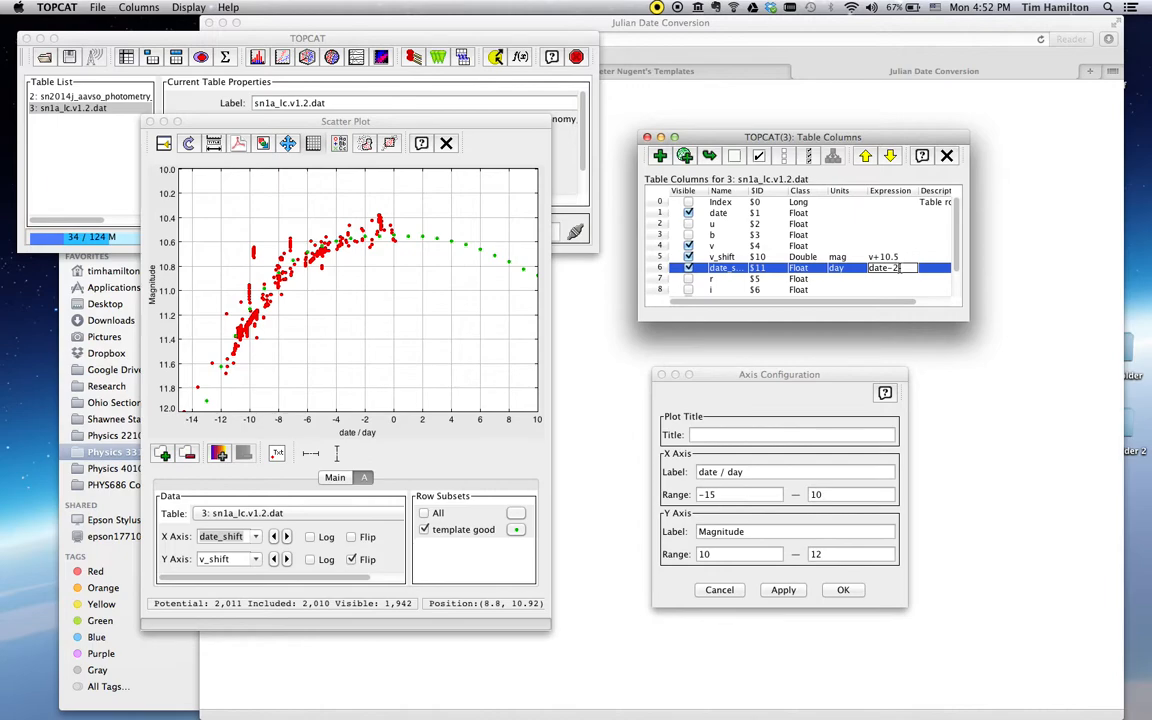
key(BackSpace)
text(15)
click(900, 268)
text(.5)
key(Return)
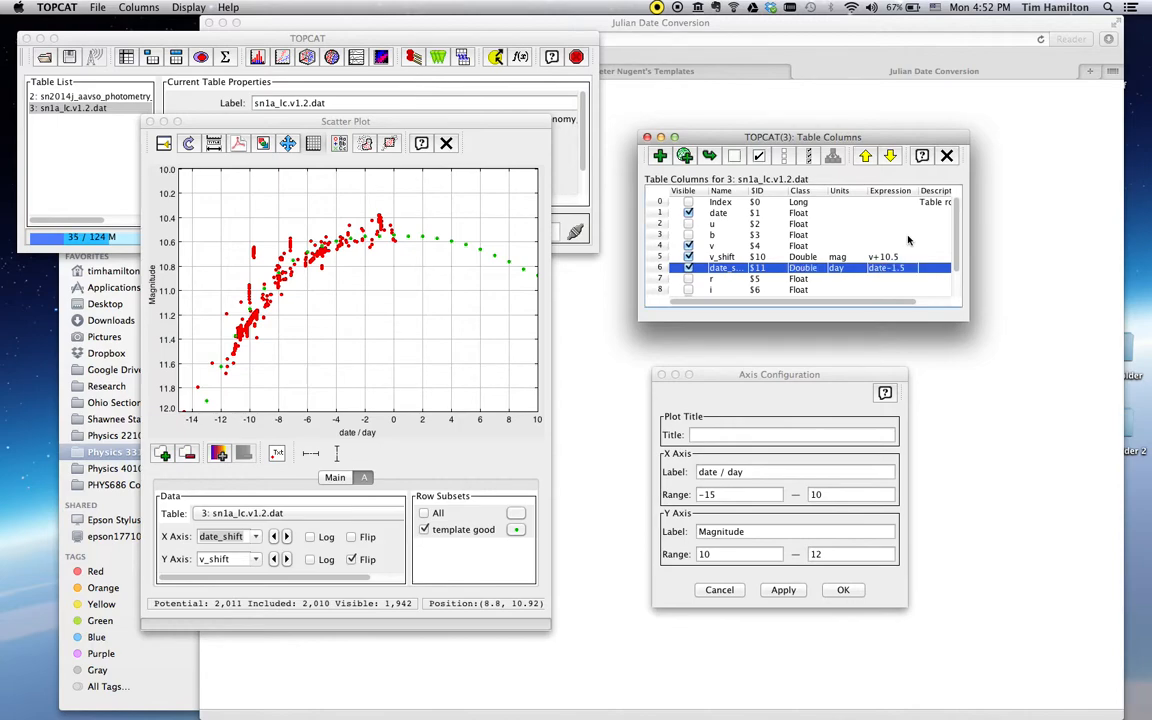
click(332, 365)
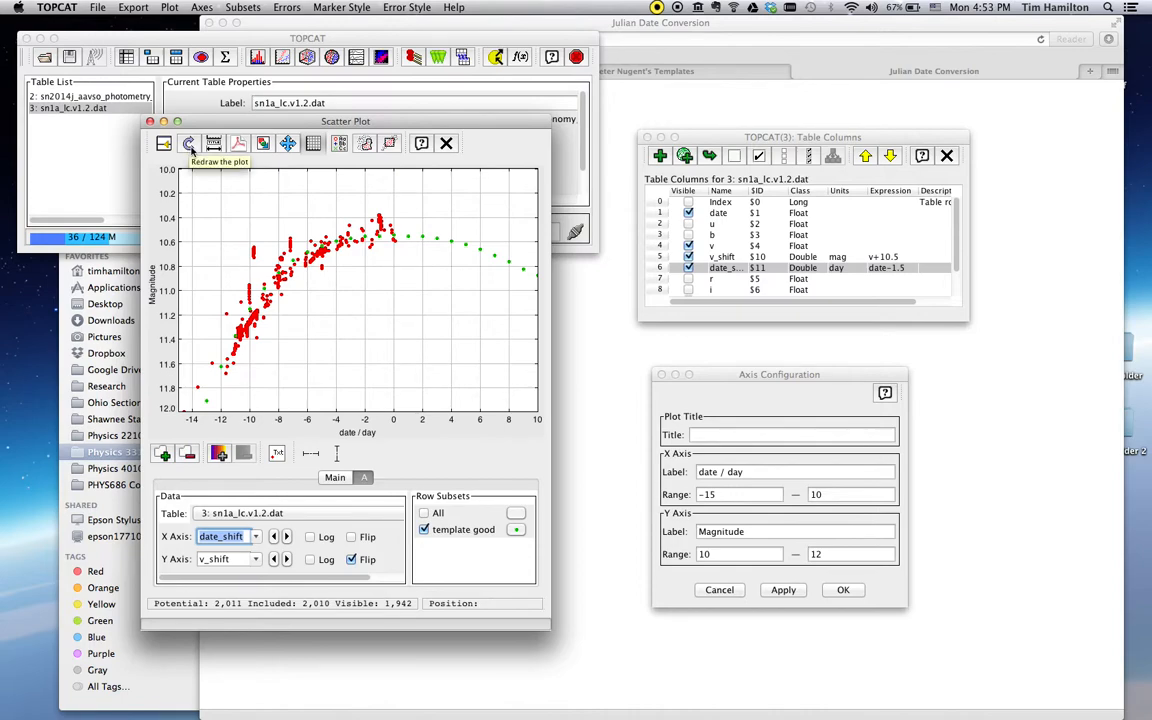
Redraw the scatter plot so it reflects the date-1.5 offset
click(189, 143)
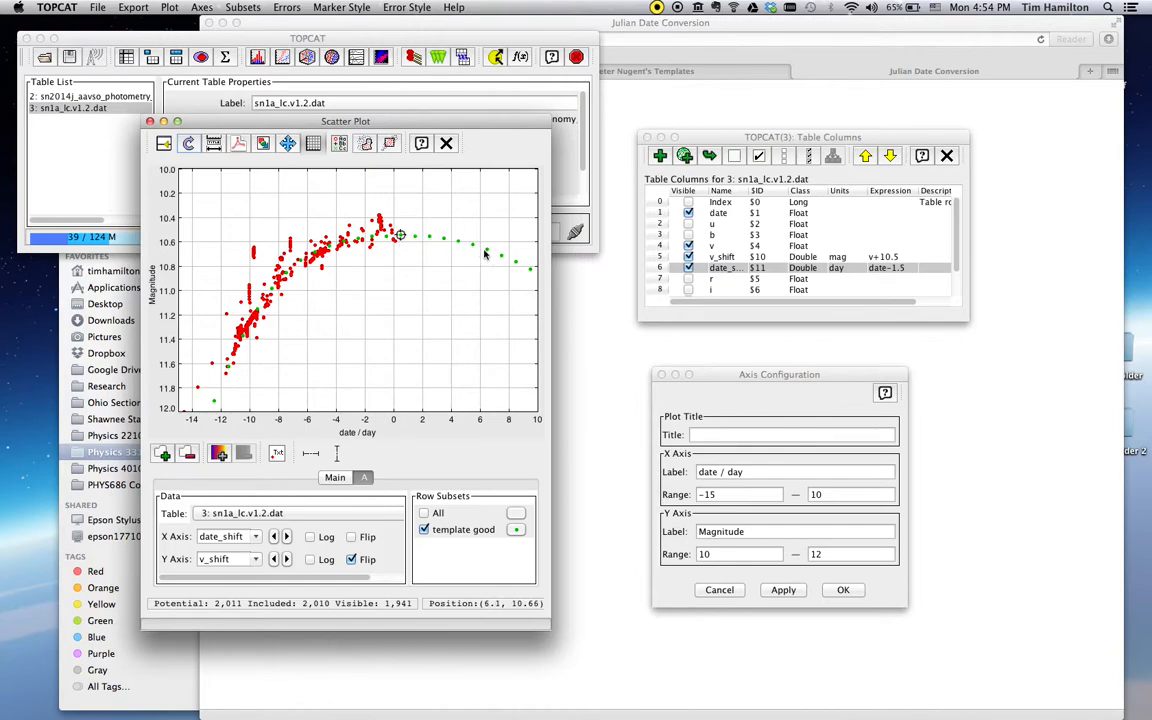
Extend the x-axis upper limit to 70 and apply
click(717, 480)
double_click(815, 494)
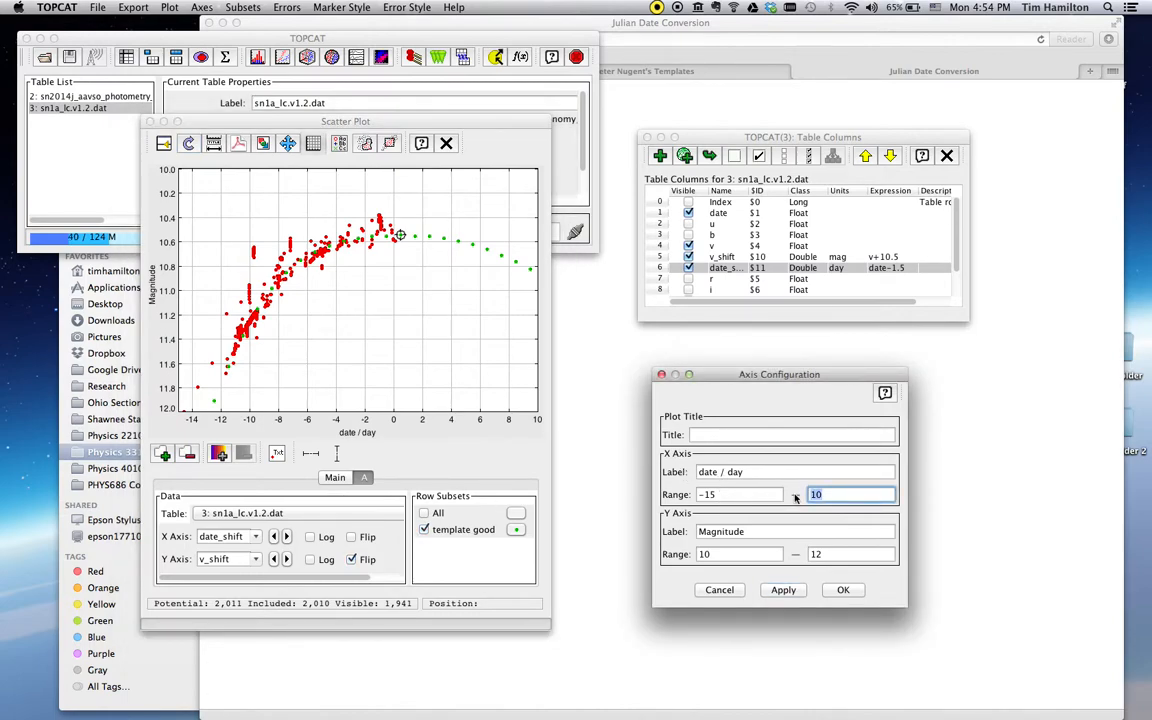
text(70)
click(783, 590)
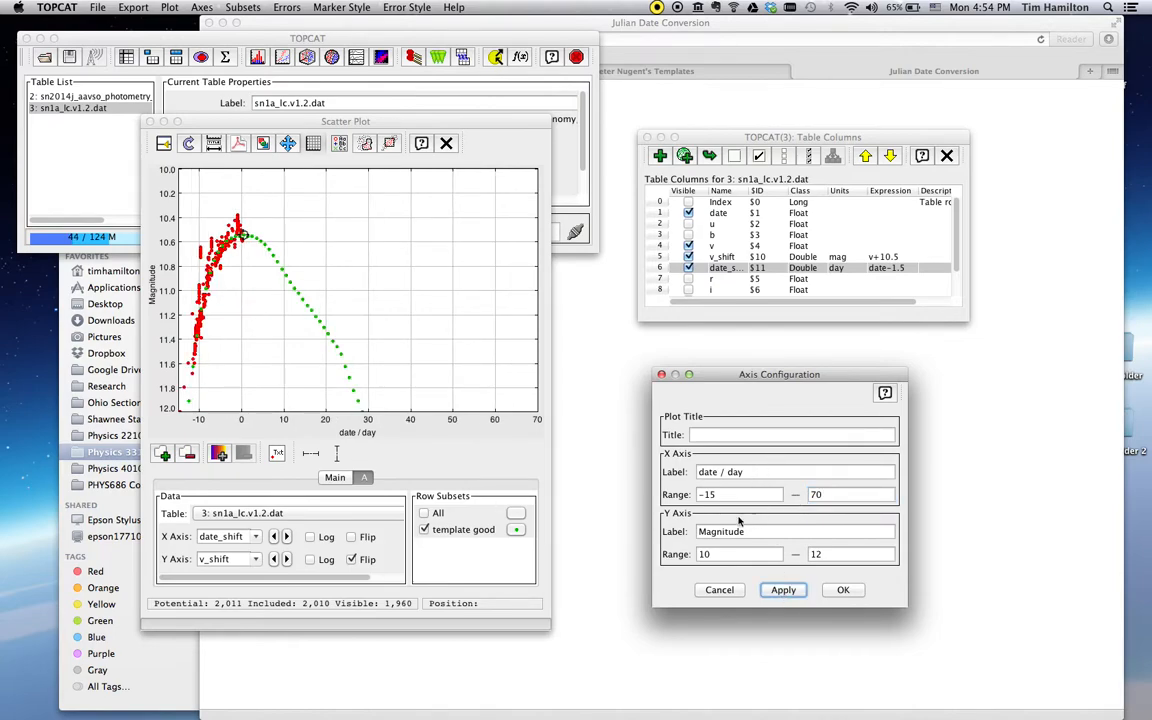
Rescale the plot to show all points, about -20 to 70 days
click(170, 7)
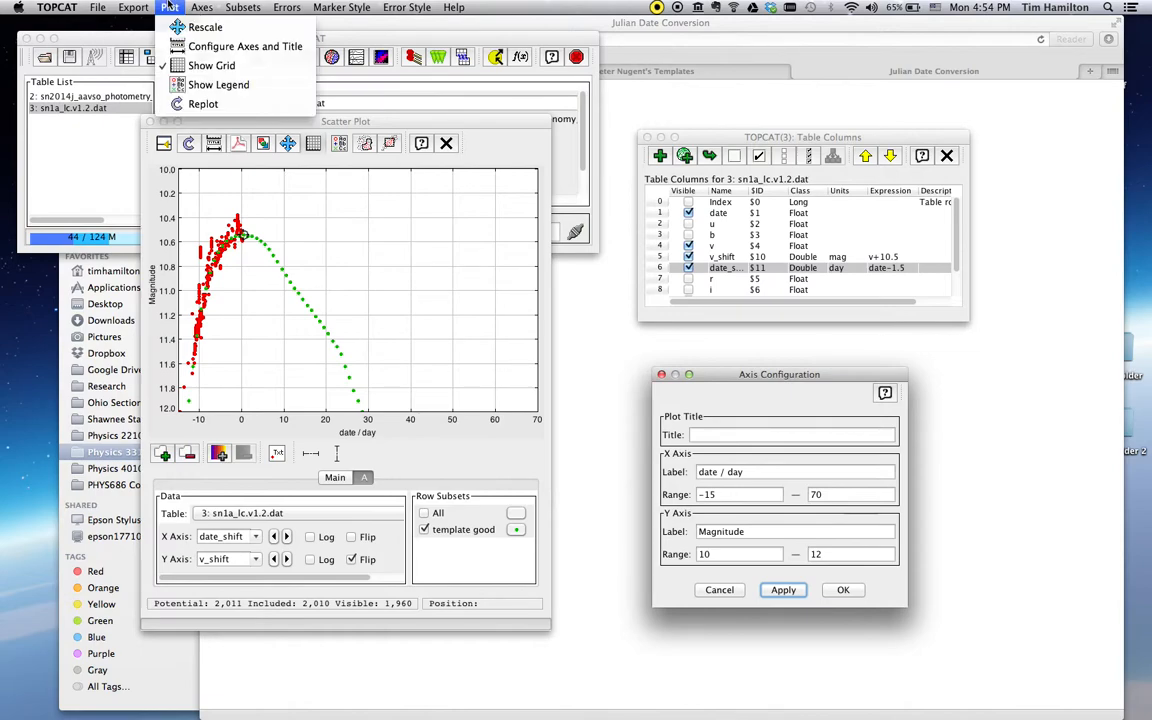
click(205, 27)
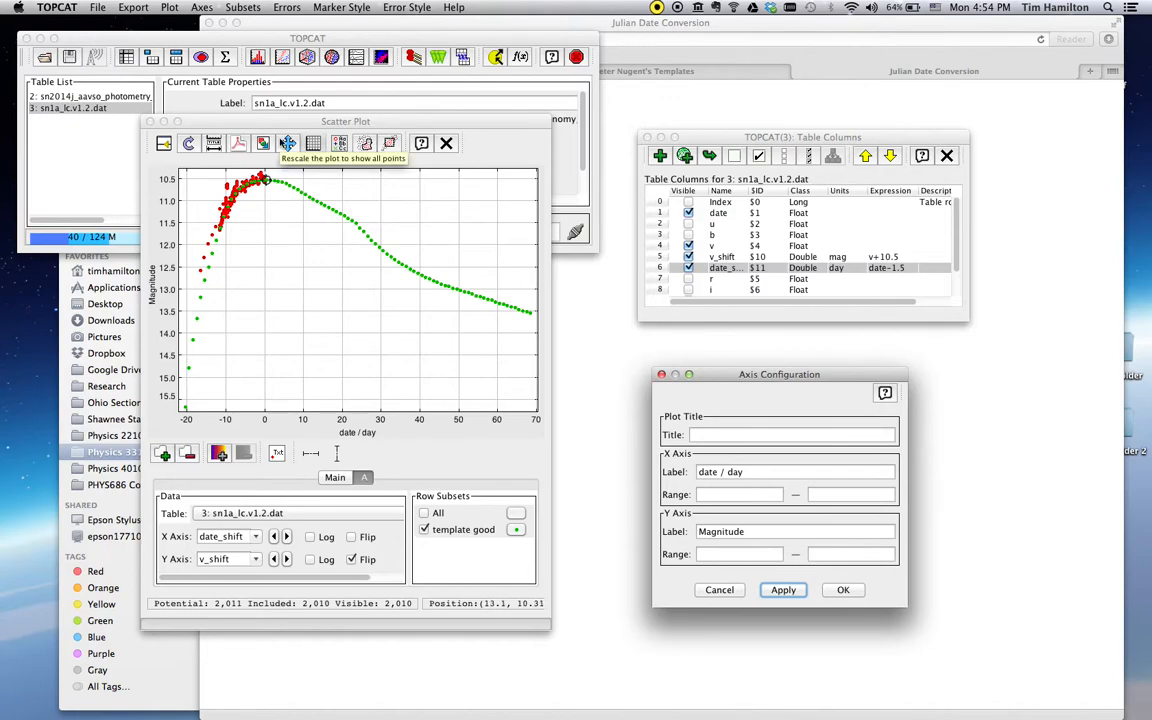
click(102, 118)
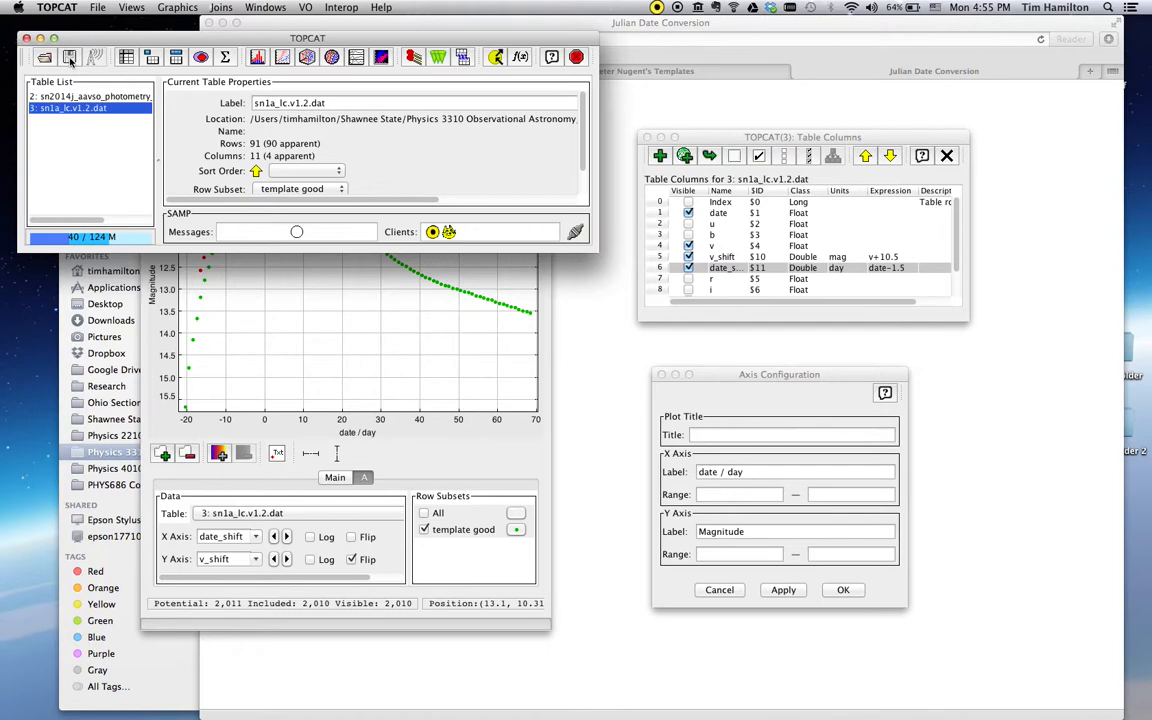
Start saving the table and browse to the Supernova/SN2014J_sessions folder
click(70, 58)
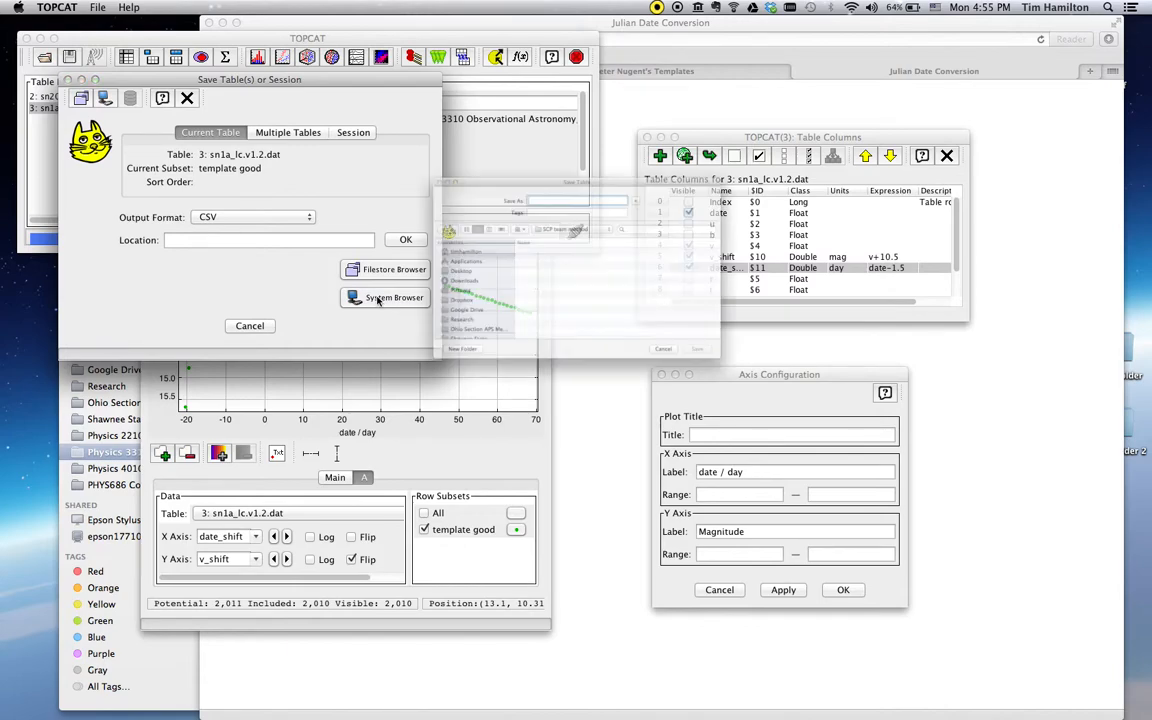
click(380, 298)
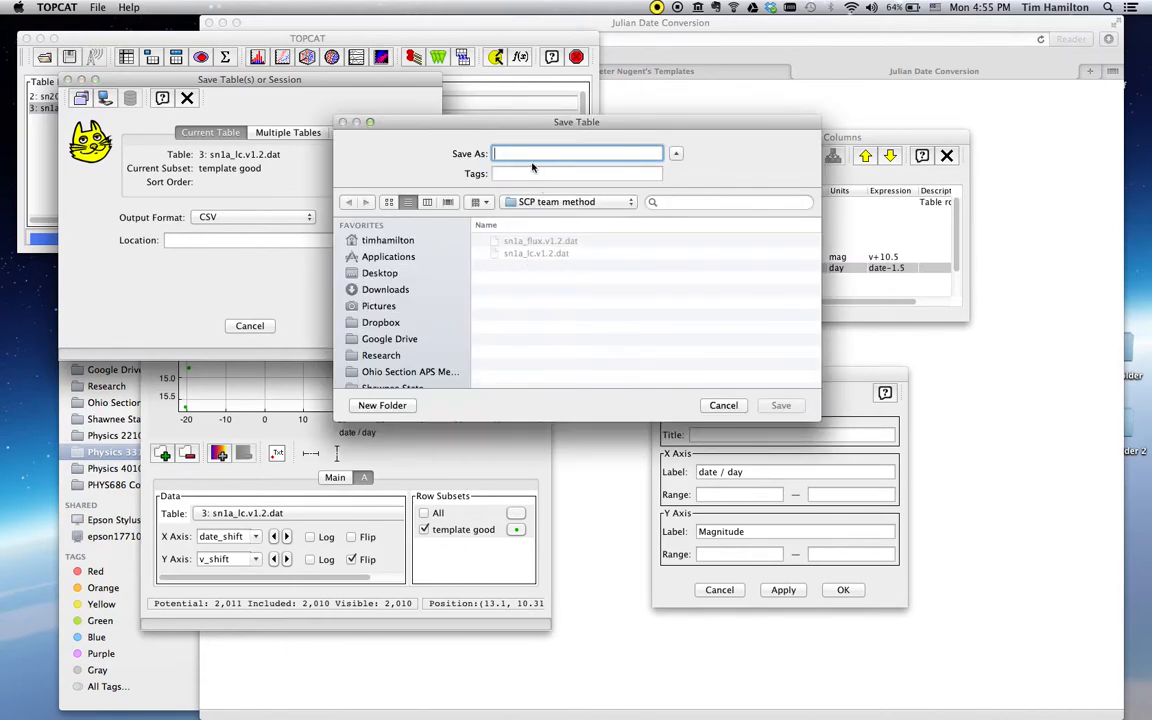
click(549, 202)
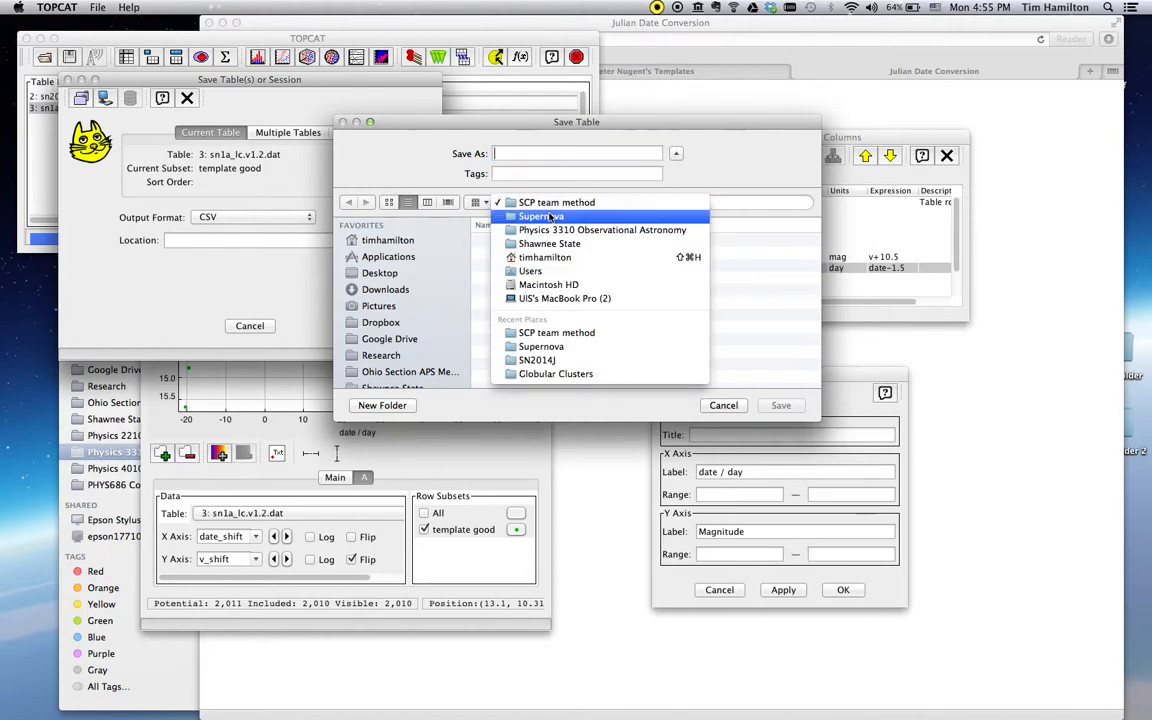
click(552, 215)
double_click(530, 266)
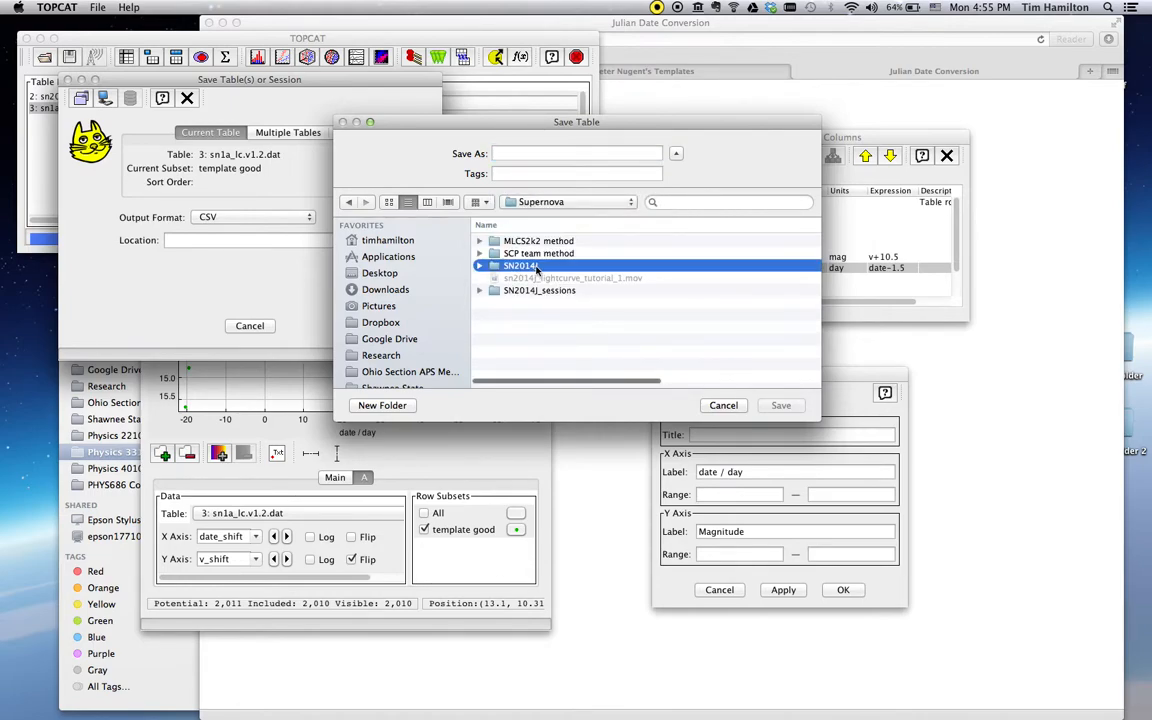
key(super+Up)
double_click(534, 290)
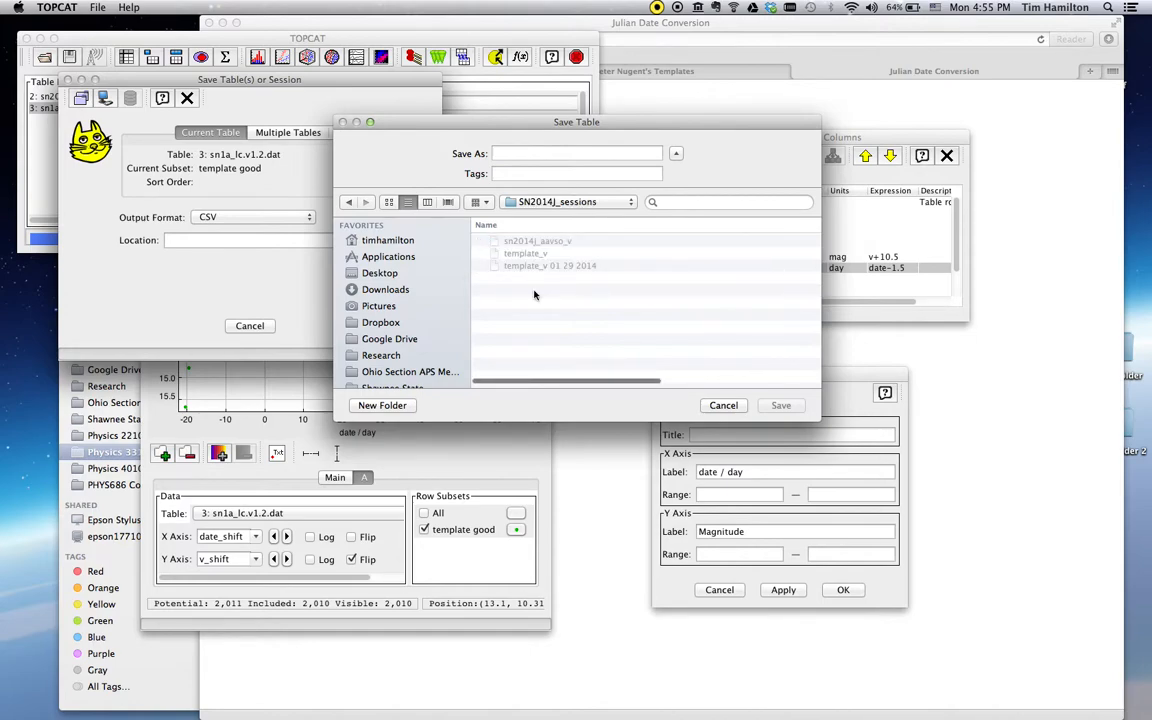
click(530, 153)
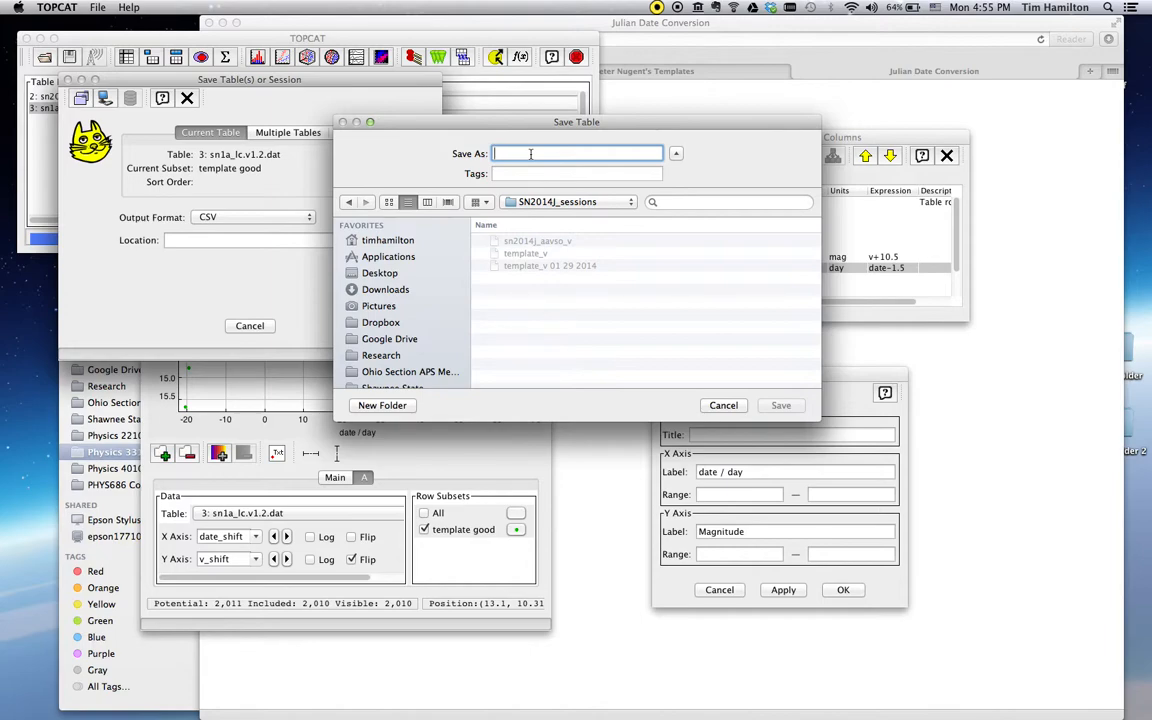
Save the table as sn2014_template_v_02_03_2014
text(sn2014_)
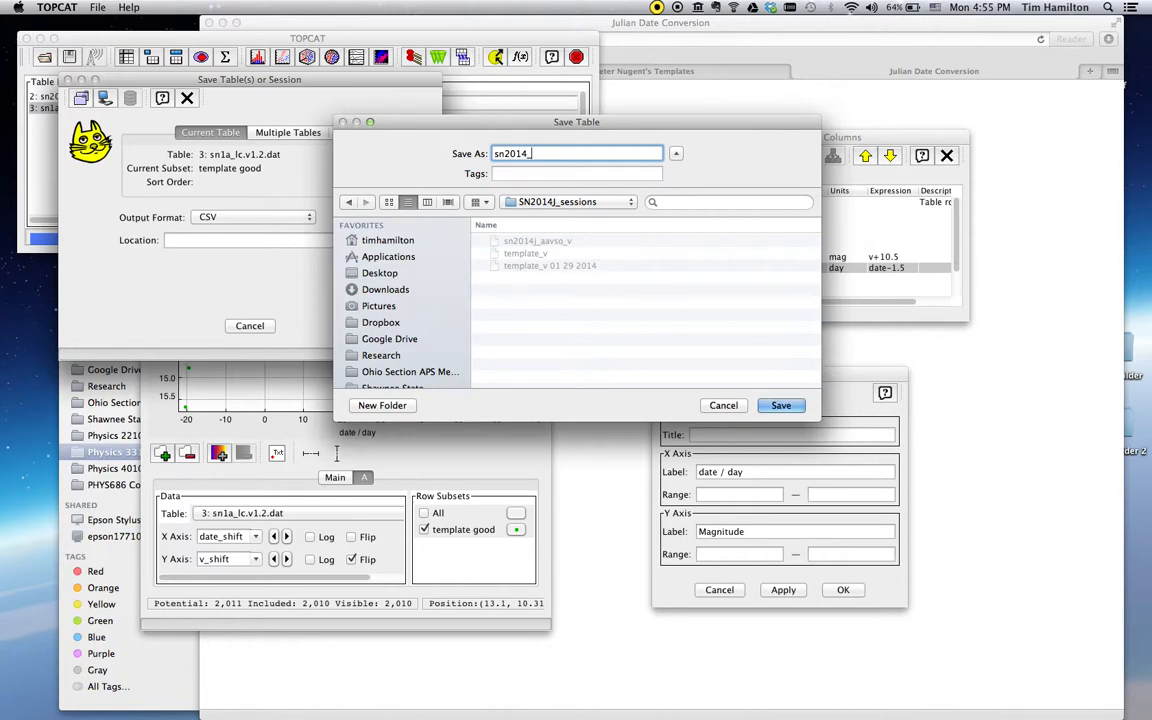
text(template_v_02_)
text(03_2014)
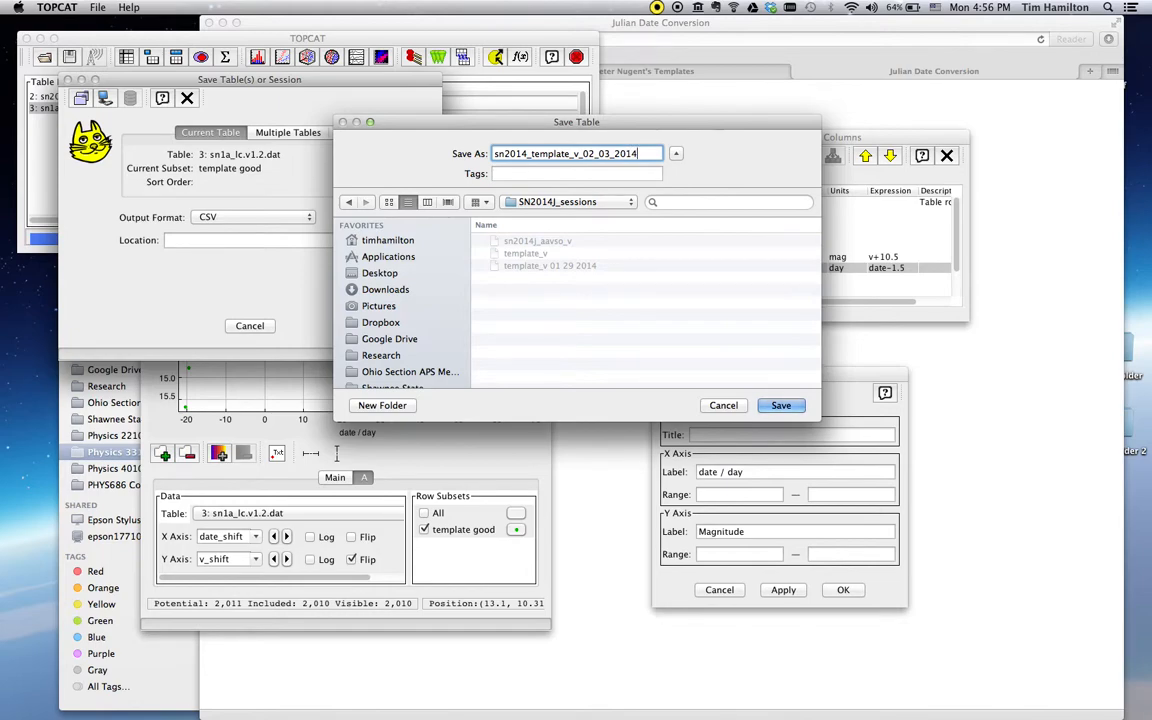
key(Return)
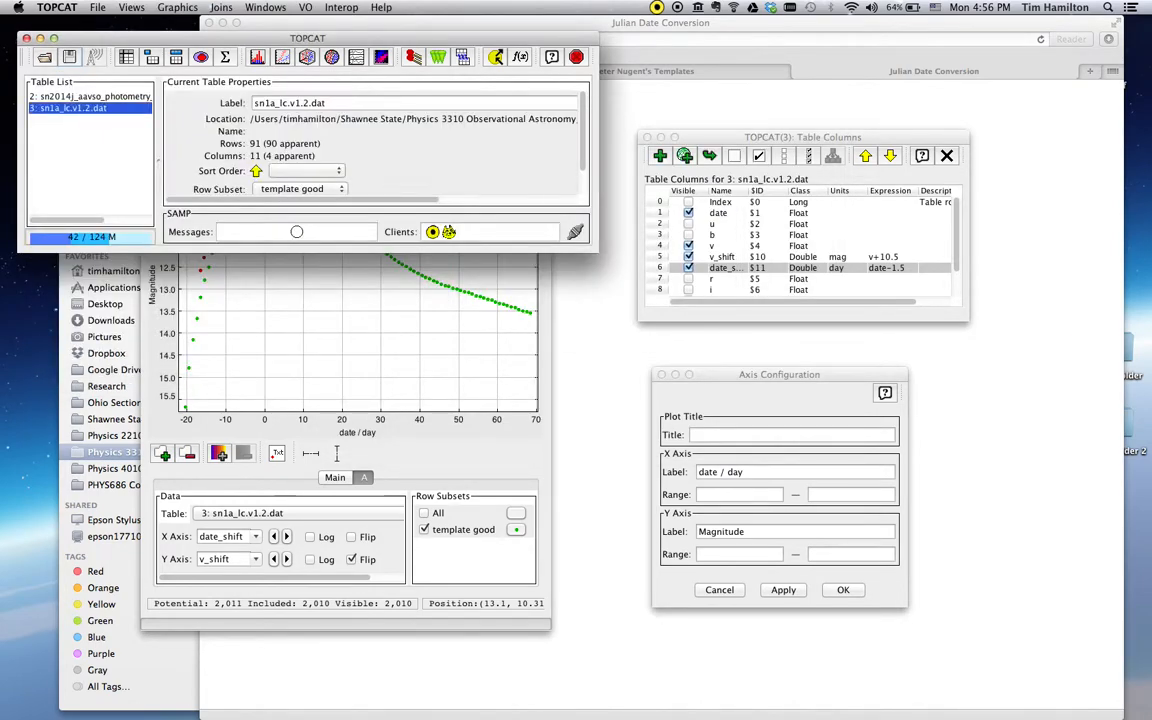